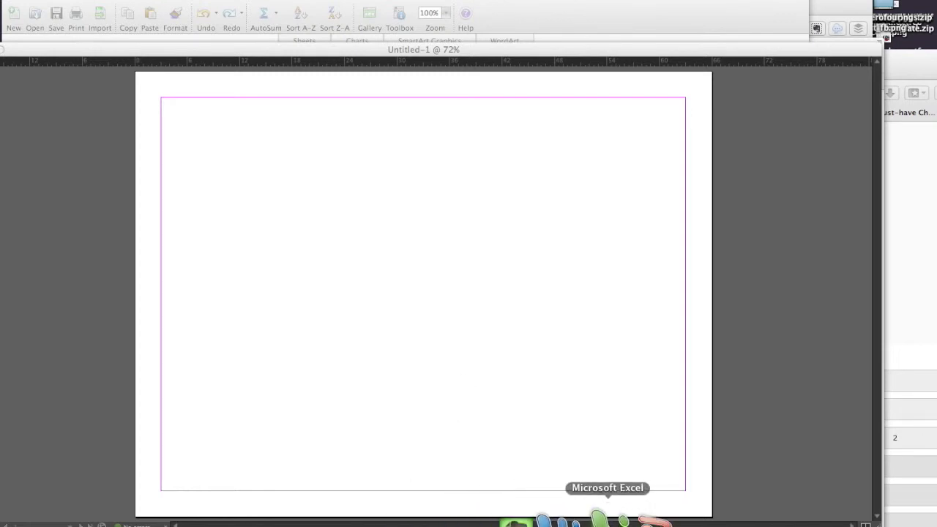
Switch to Microsoft Excel and save the attendee sheet as names.txt in the badges folder, in Tab Delimited Text format
left_click(586, 519)
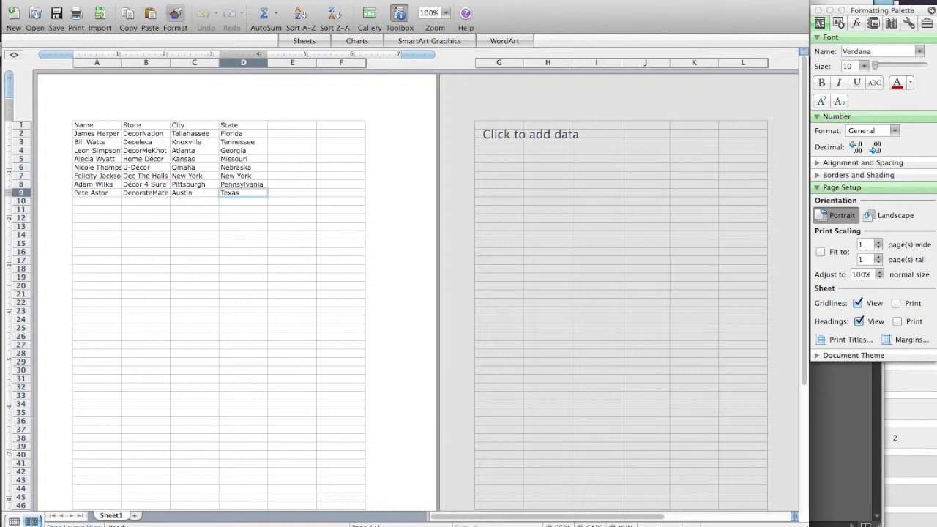
left_click(84, 0)
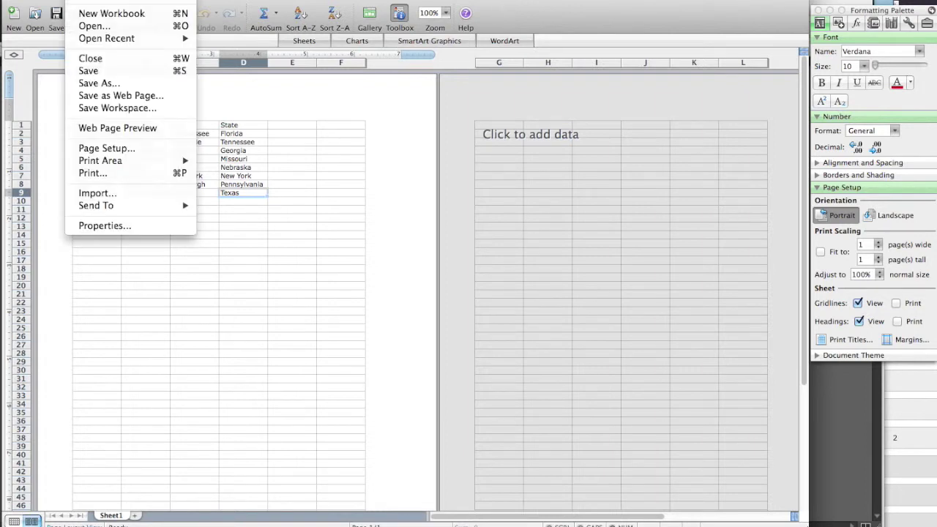
left_click(97, 85)
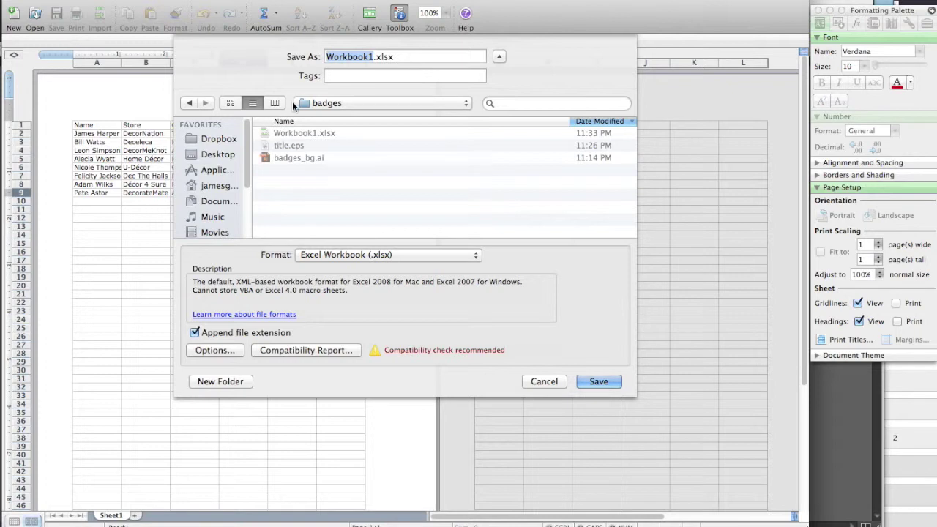
type("names")
left_click(339, 254)
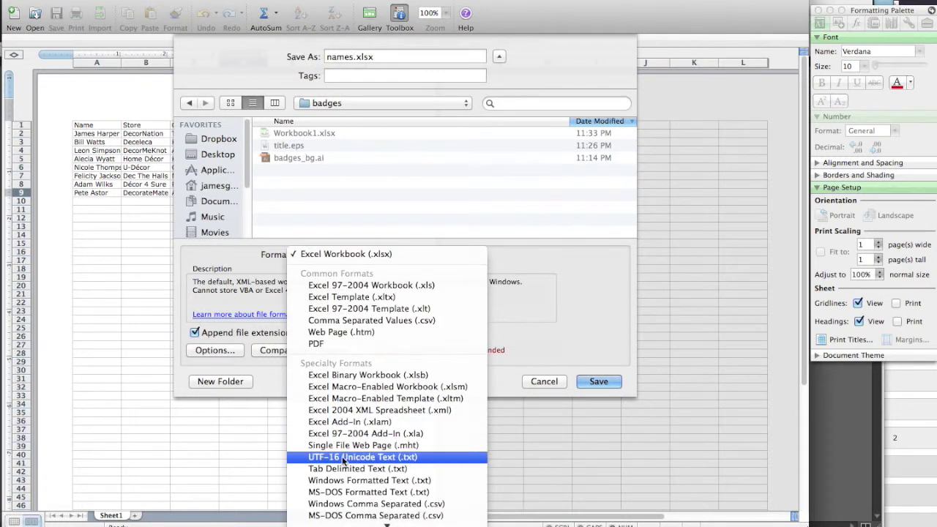
scroll(348, 473, "down", 3)
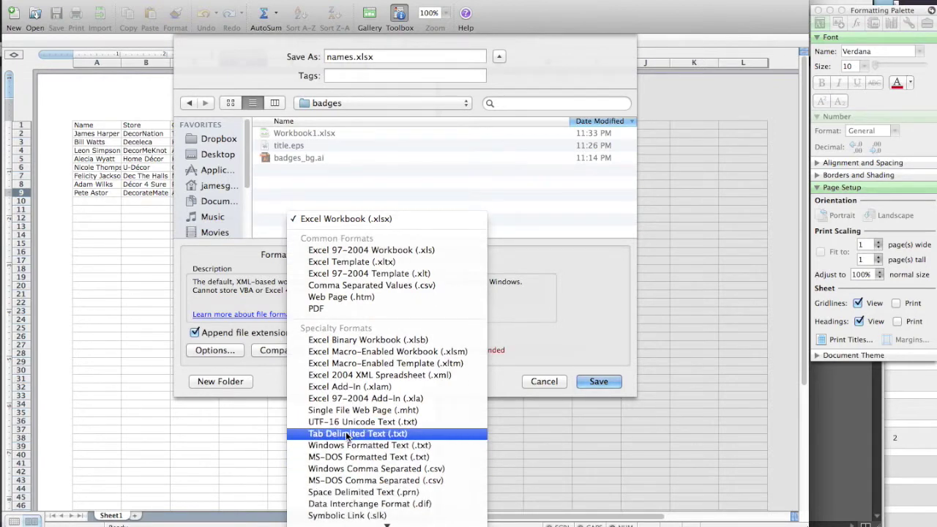
left_click(347, 436)
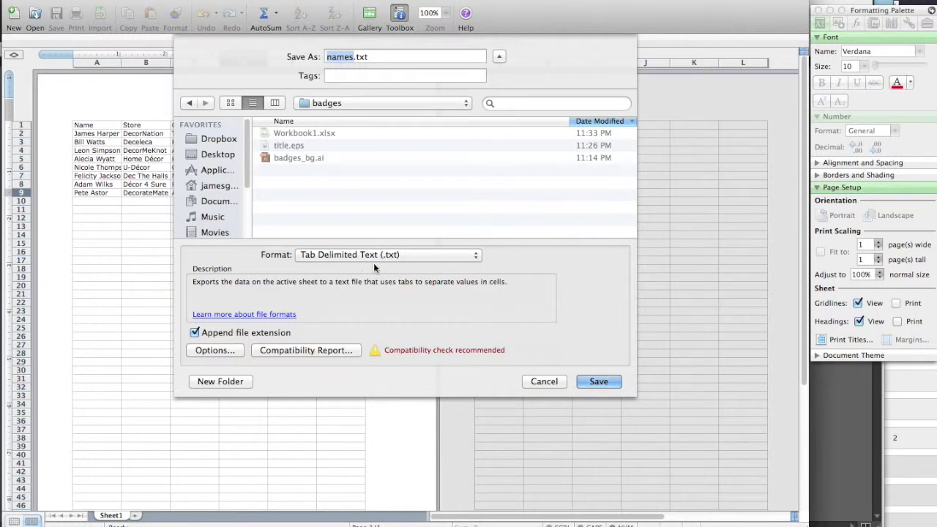
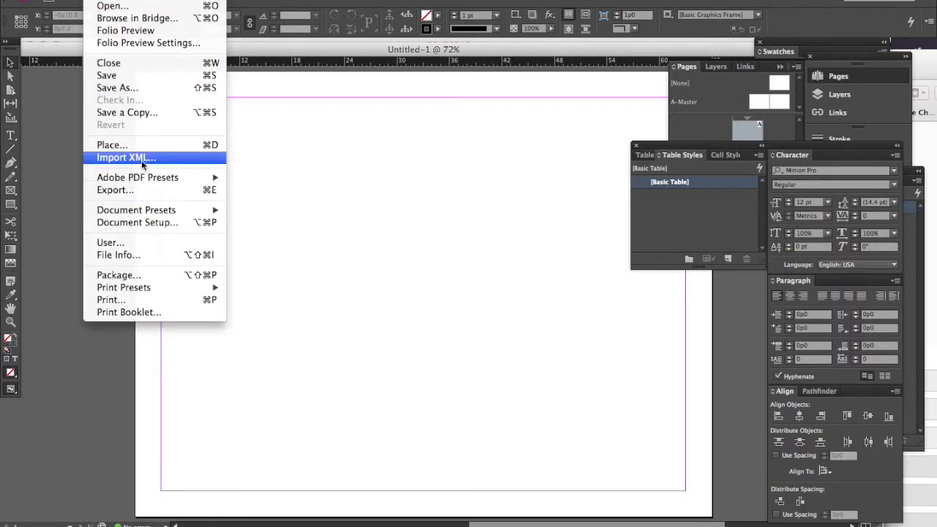
Switch to InDesign, place badges_bg.ai from the desktop's badges folder, and position it at about X 6p9.6, Y 5p3.6
left_click(116, 146)
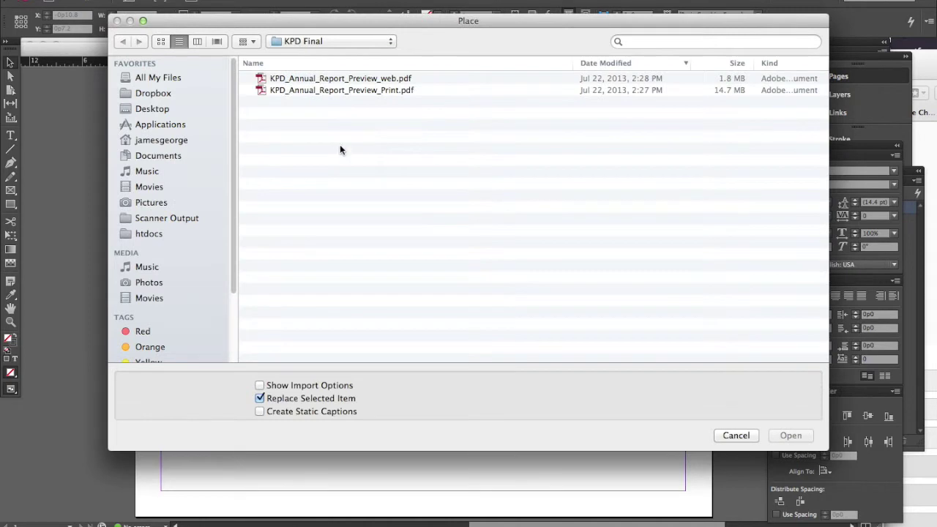
left_click(152, 108)
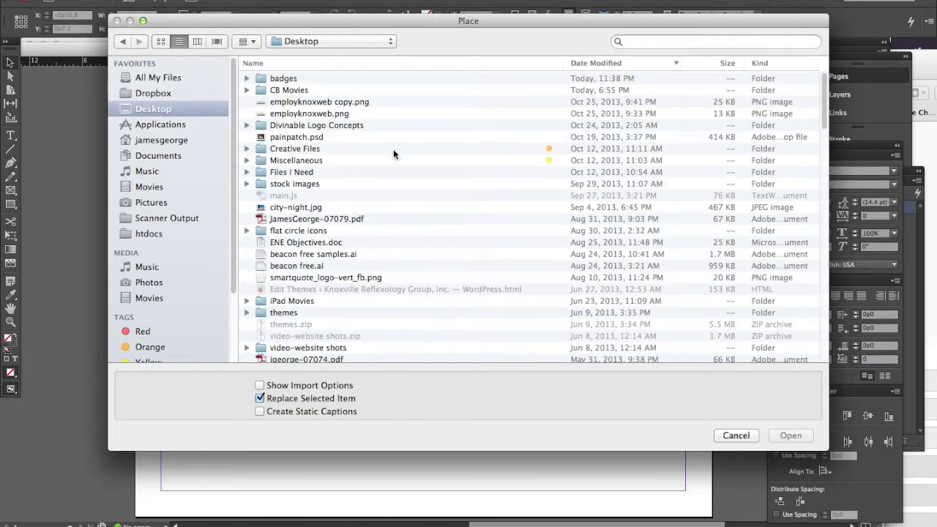
double_click(290, 79)
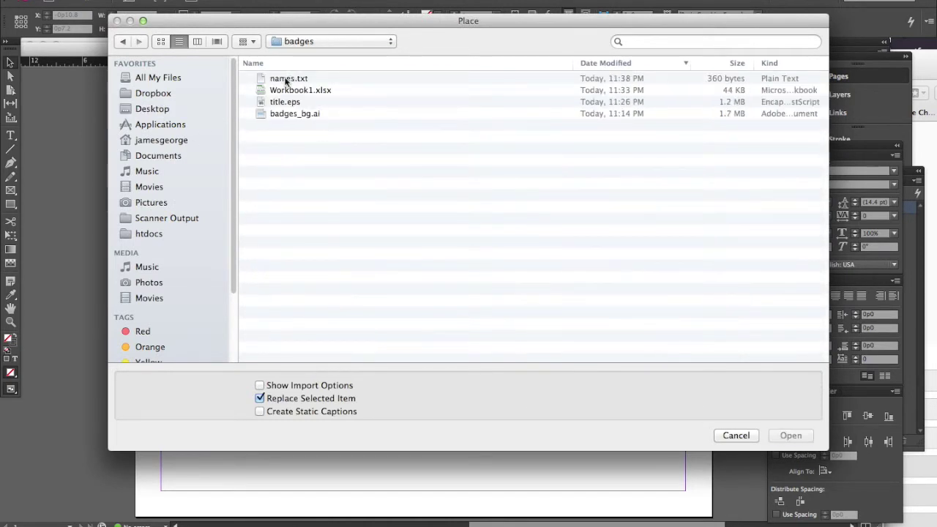
double_click(290, 114)
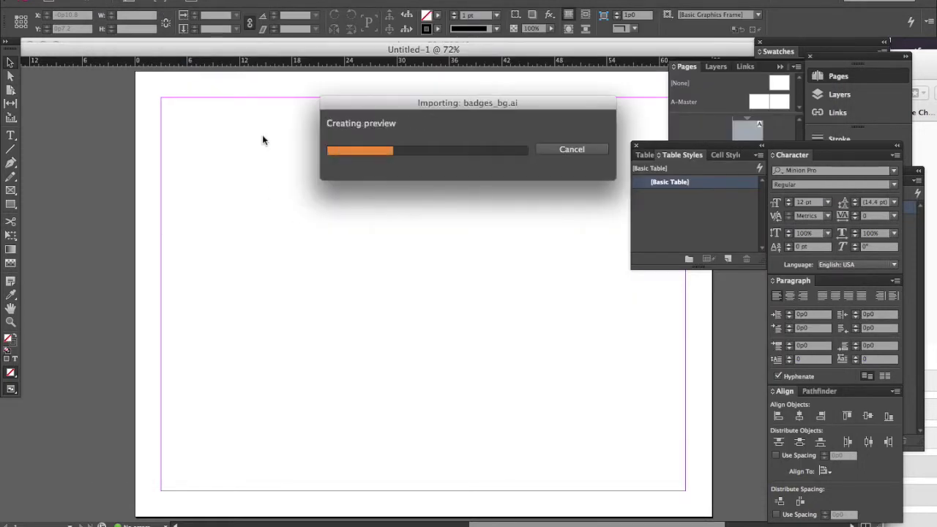
left_click(234, 177)
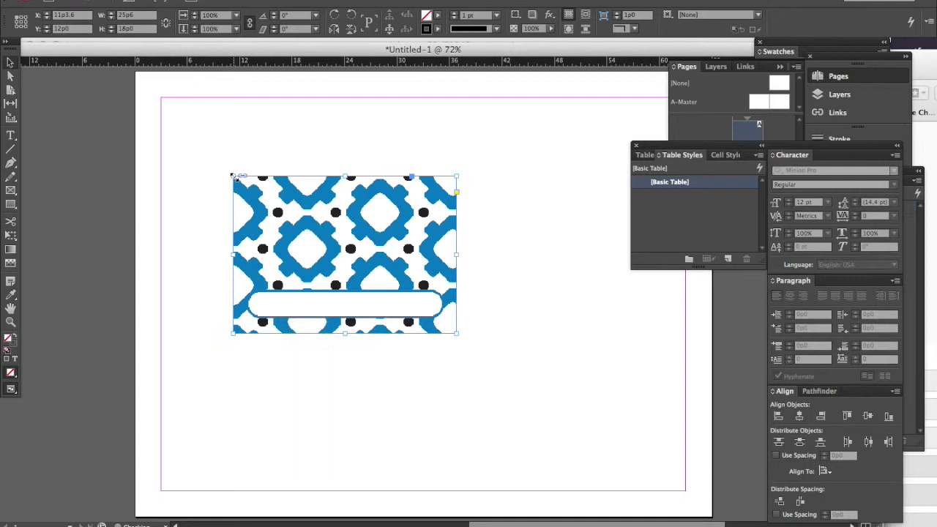
left_click_drag(301, 199, 253, 141)
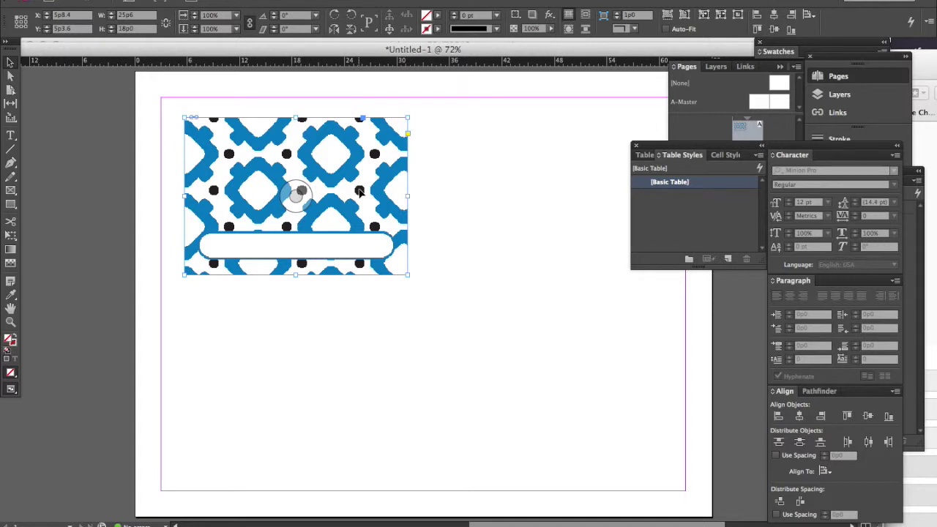
left_click(498, 181)
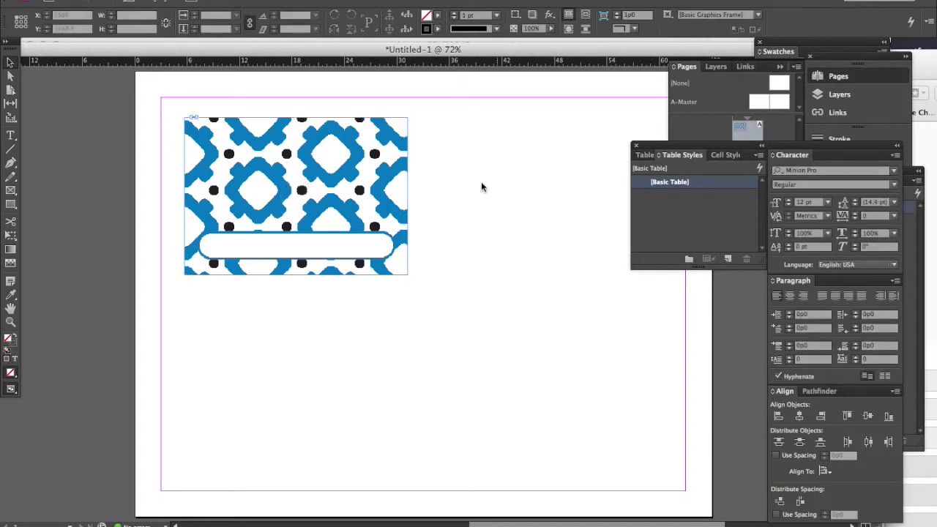
left_click_drag(337, 156, 347, 154)
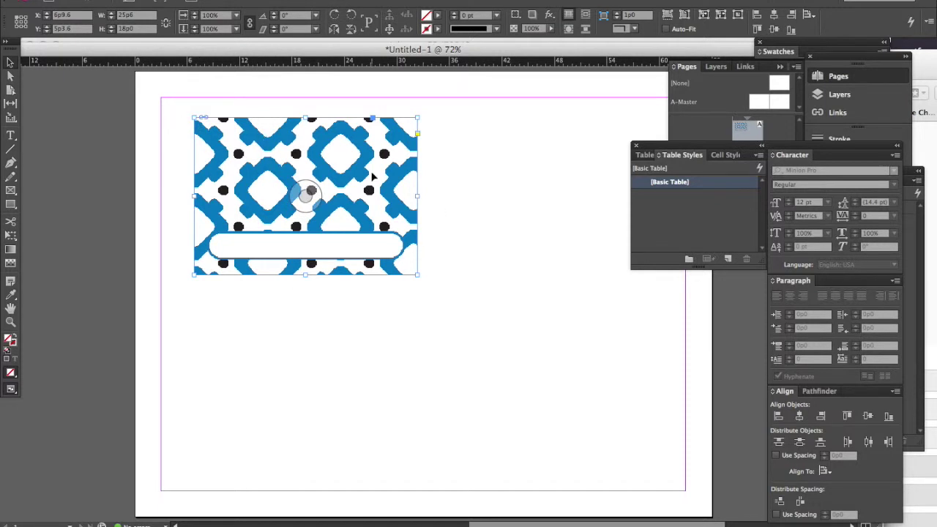
Place title.eps from the badges folder and move it over the upper part of the badge background
left_click(102, 0)
left_click(147, 144)
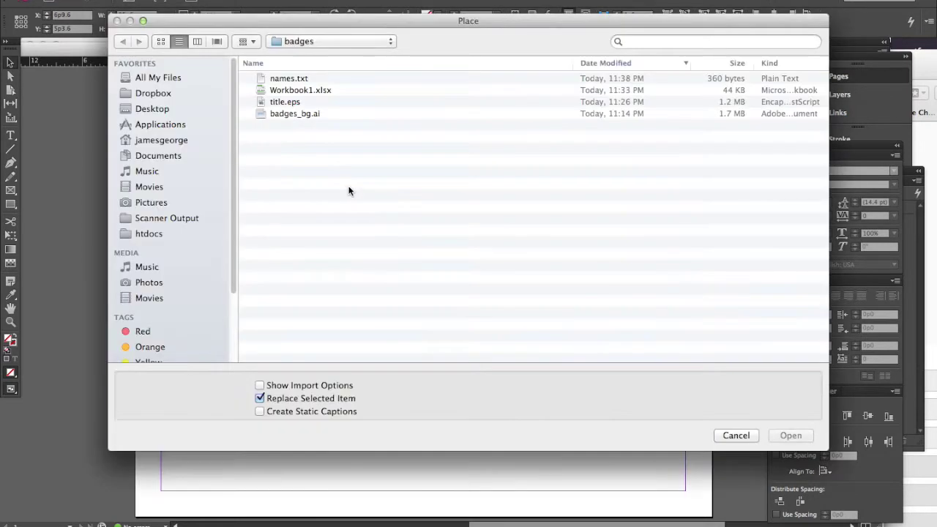
left_click(290, 102)
left_click(790, 436)
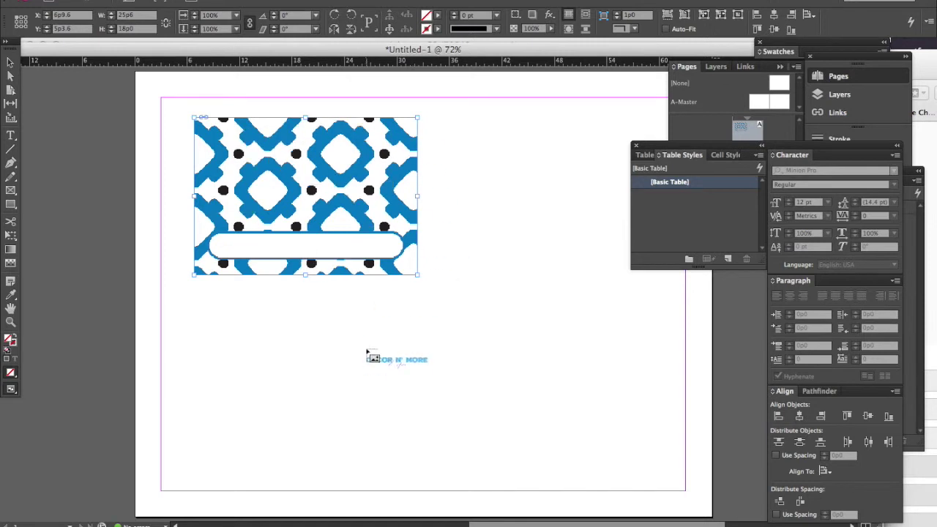
left_click(364, 350)
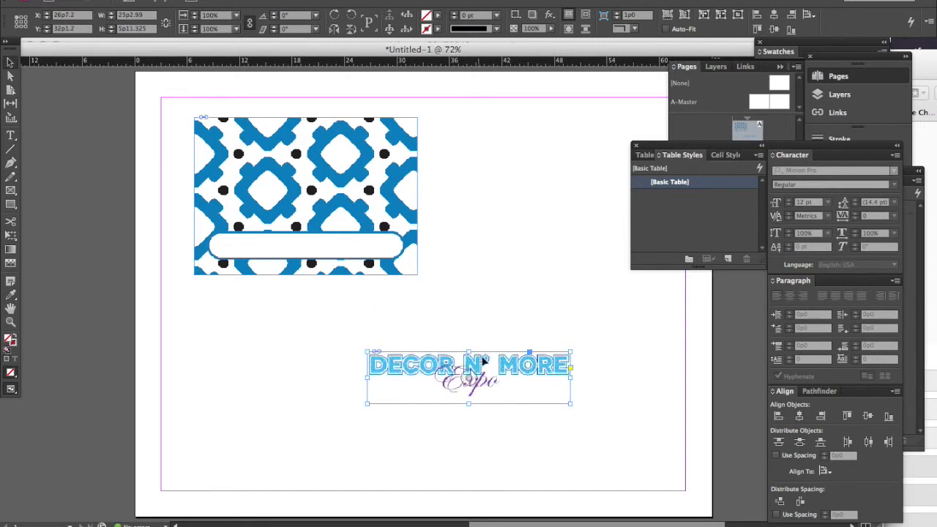
left_click_drag(527, 372, 363, 143)
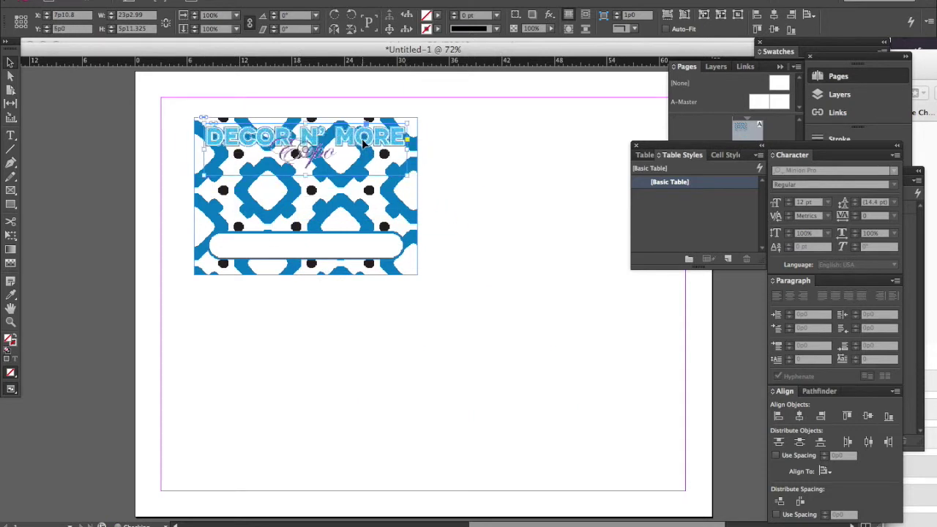
left_click(455, 186)
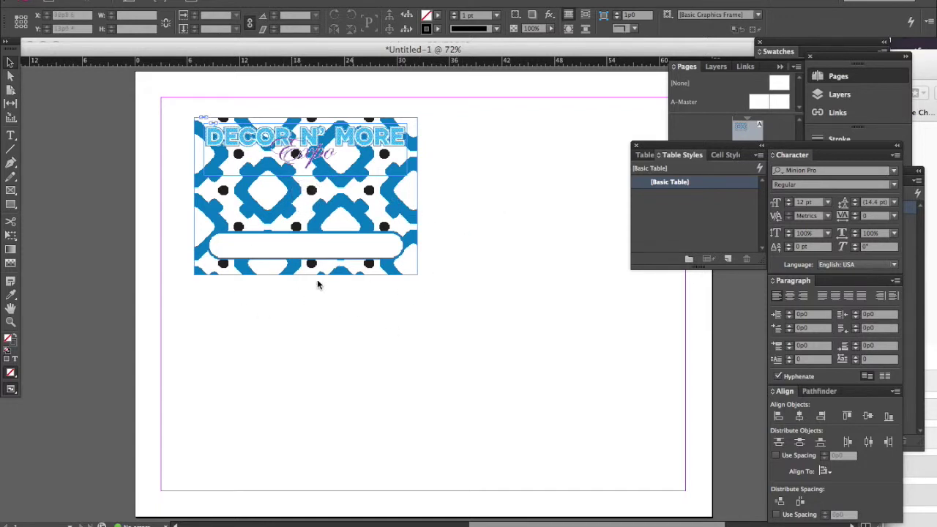
Create a small text frame below the badge's left half containing "Names"
left_click(12, 136)
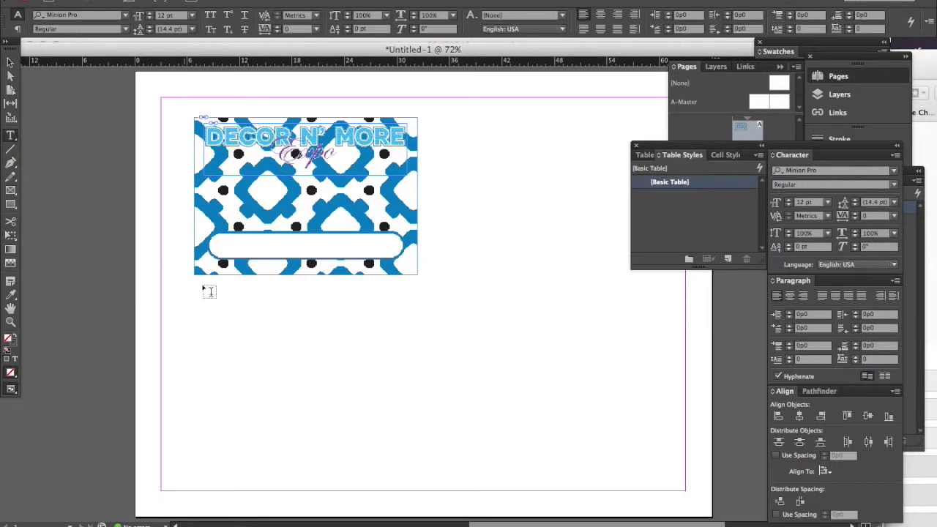
left_click_drag(225, 294, 312, 305)
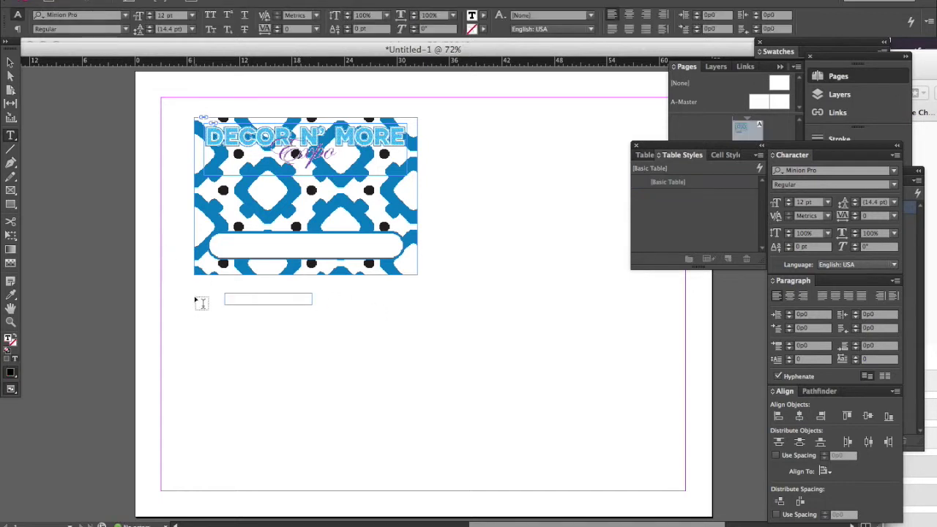
type("Name")
left_click(10, 63)
left_click(310, 352)
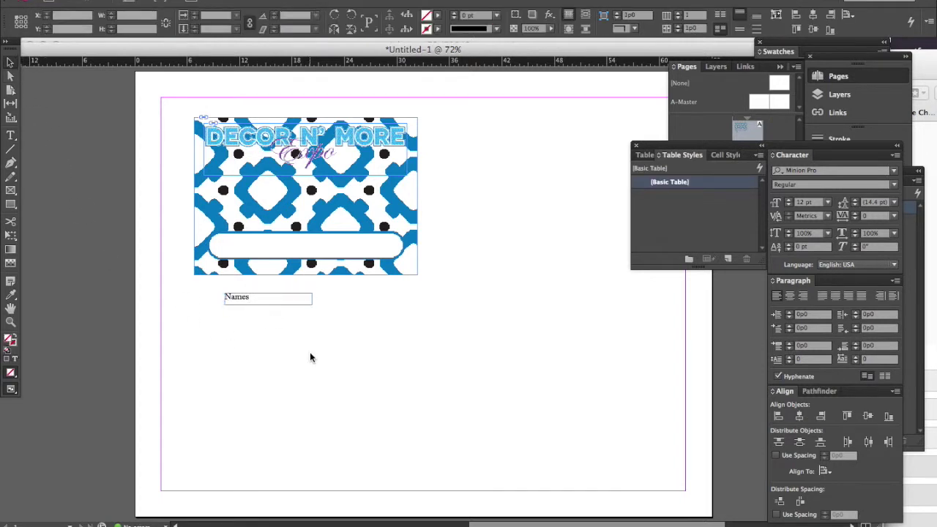
Add a text frame containing "Store" to the right of the Names frame
left_click(11, 136)
left_click_drag(337, 293, 423, 304)
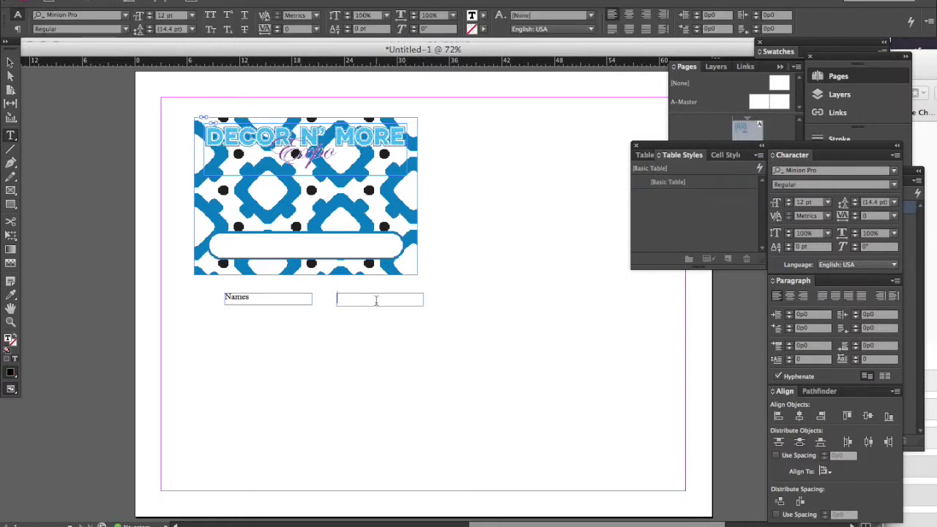
type("Store")
left_click(10, 62)
Add a text frame containing "City" below the Names frame
left_click(12, 138)
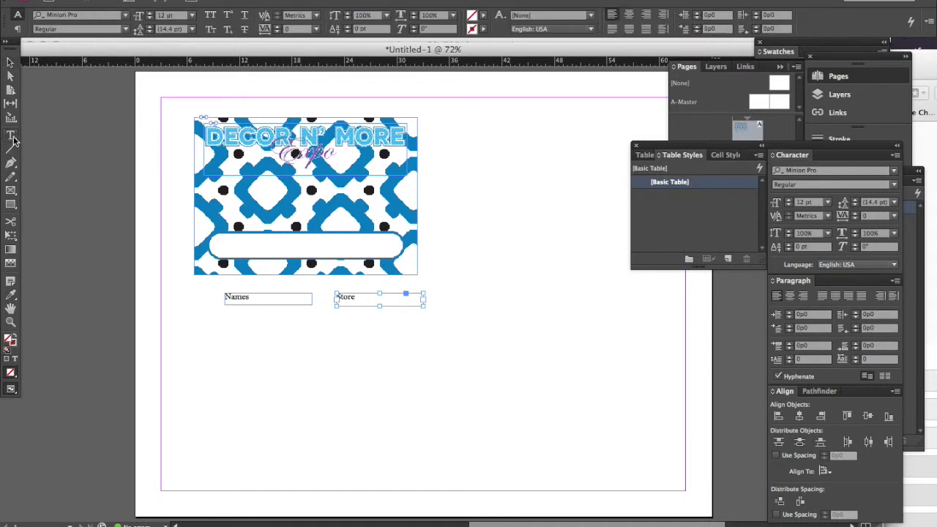
left_click(236, 336)
left_click_drag(232, 328, 334, 342)
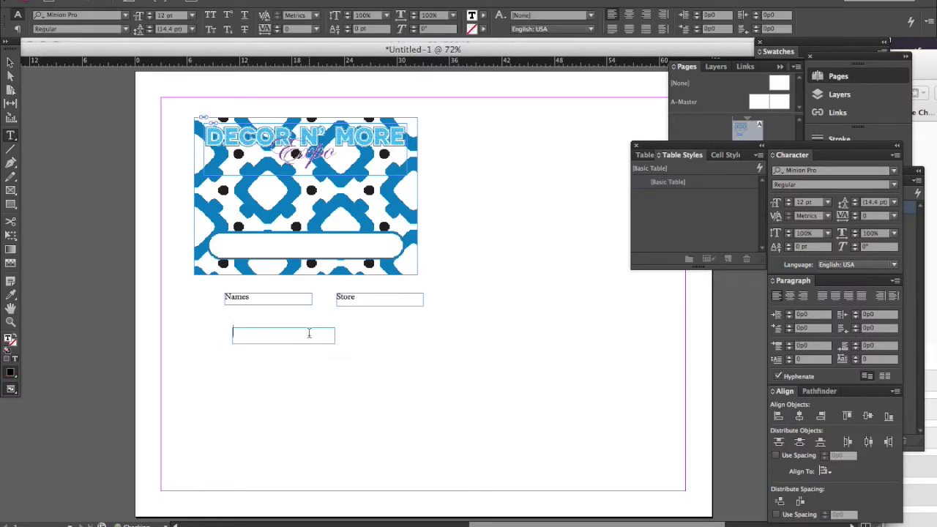
type("City")
left_click(10, 62)
Add a text frame about 11p8.4 wide containing "State" to the right of the City frame
left_click(11, 136)
left_click_drag(357, 331, 459, 343)
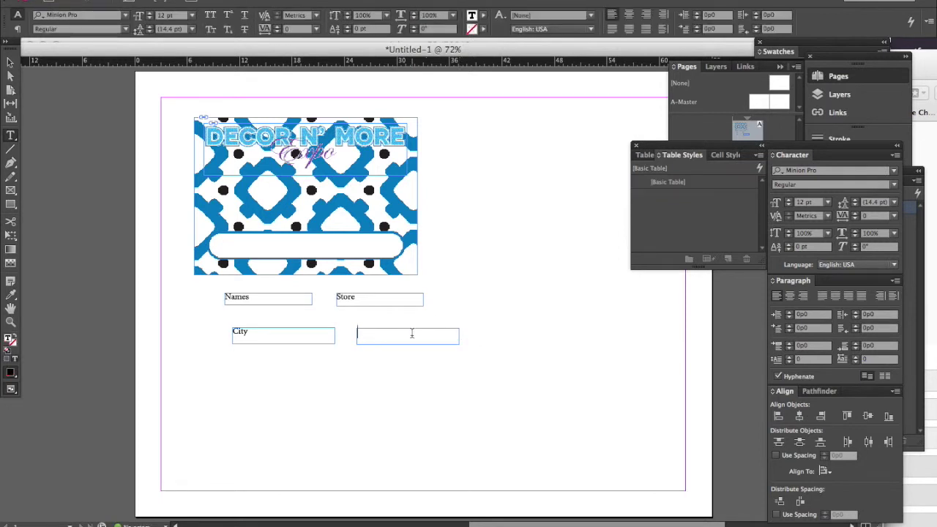
type("State")
left_click(10, 63)
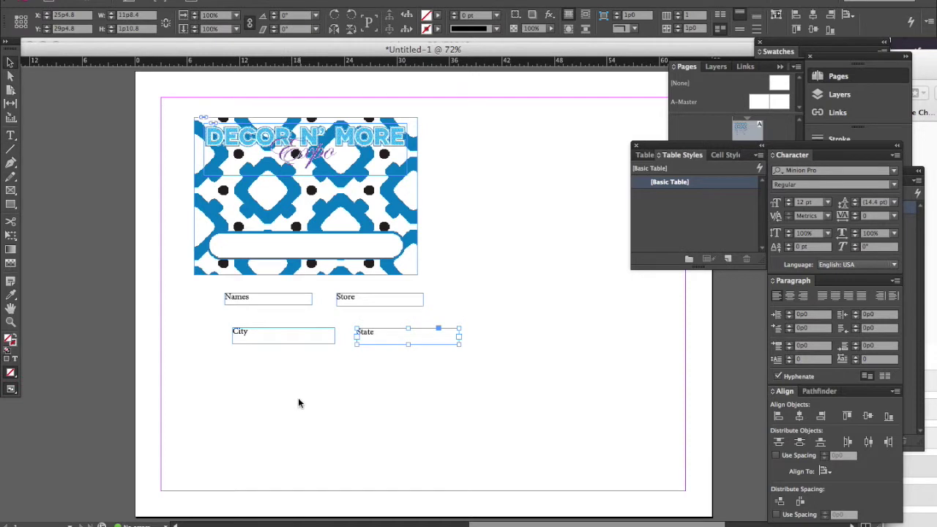
Move the four text frames onto the badge's white label, with Names and Store above City and State
left_click_drag(264, 302, 264, 247)
left_click_drag(353, 297, 358, 247)
left_click_drag(243, 330, 232, 256)
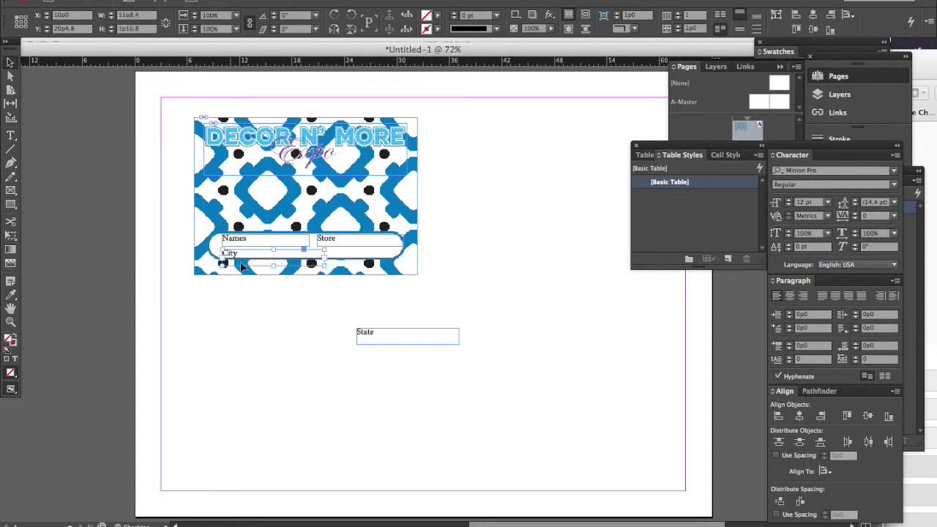
left_click_drag(366, 333, 340, 256)
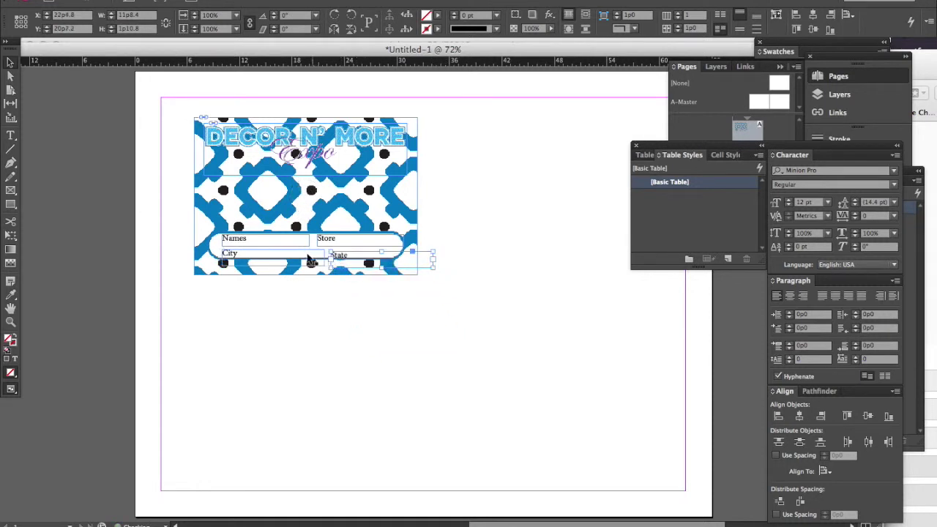
Narrow the City frame to 10p0 to match the Names frame and align the State frame beside it under Store
left_click(311, 258)
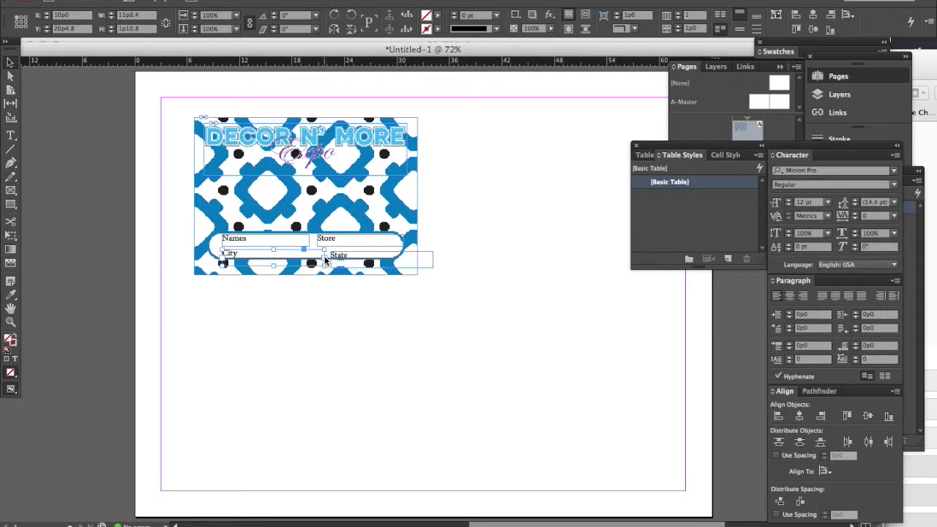
mouse_move(326, 261)
left_mouse_down()
mouse_move(306, 261)
mouse_move(341, 256)
mouse_move(328, 252)
left_mouse_up()
left_click(262, 257)
Right-align the City text within its frame
double_click(260, 253)
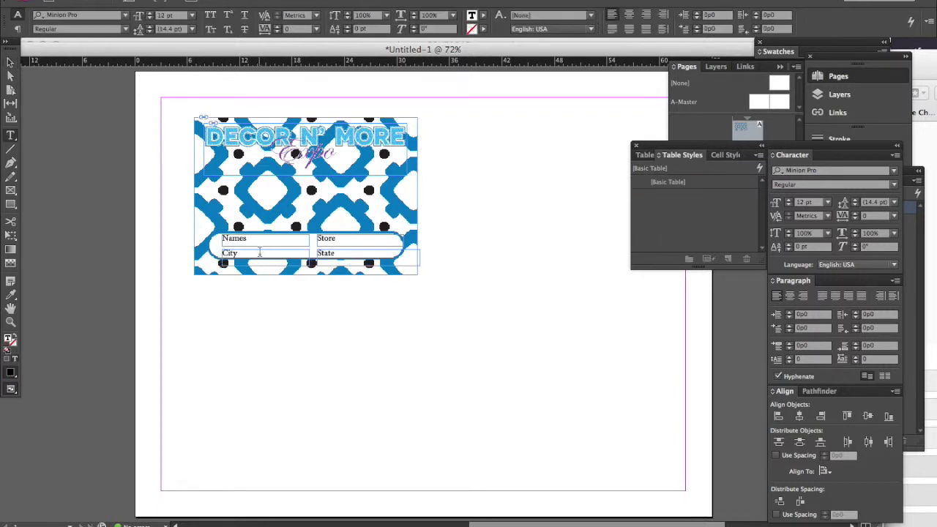
left_click_drag(248, 251, 221, 253)
left_click(645, 15)
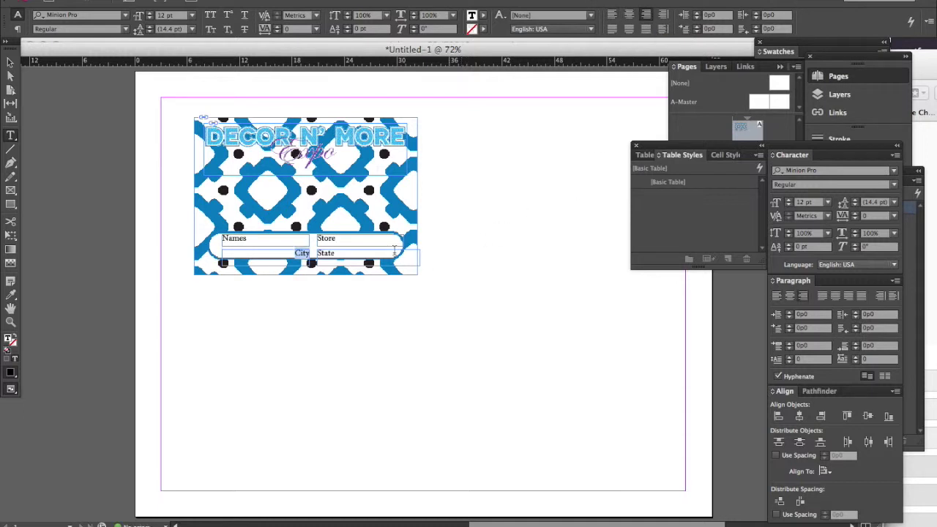
left_click(11, 62)
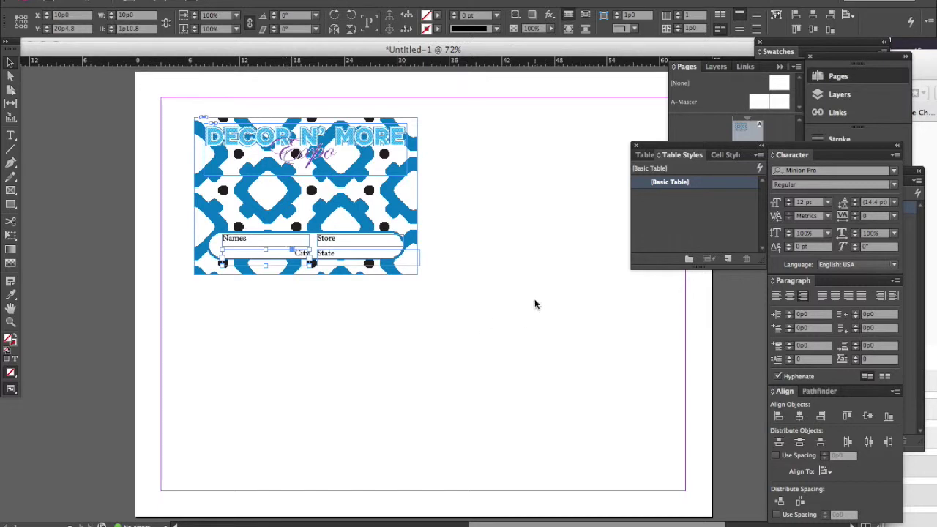
Open the Data Merge utility and place it beside the badge in the upper part of the workspace
left_click(348, 0)
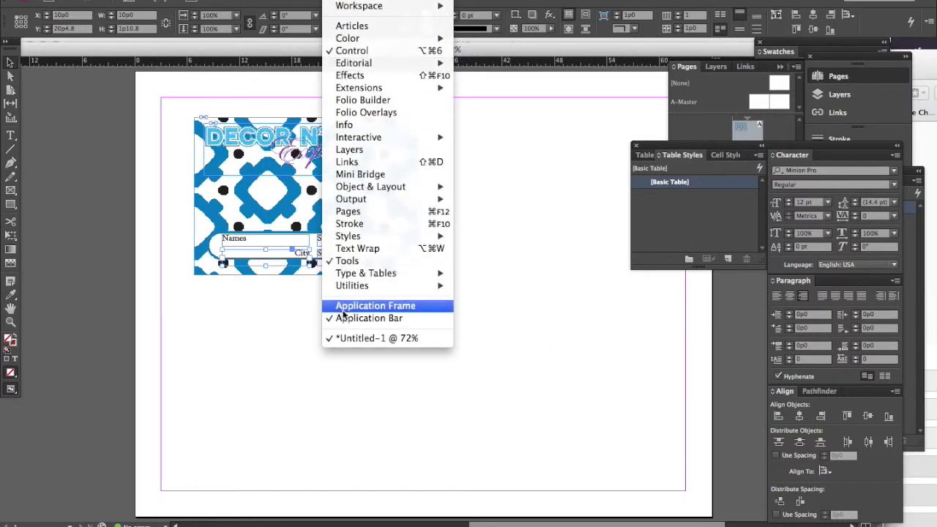
mouse_move(374, 242)
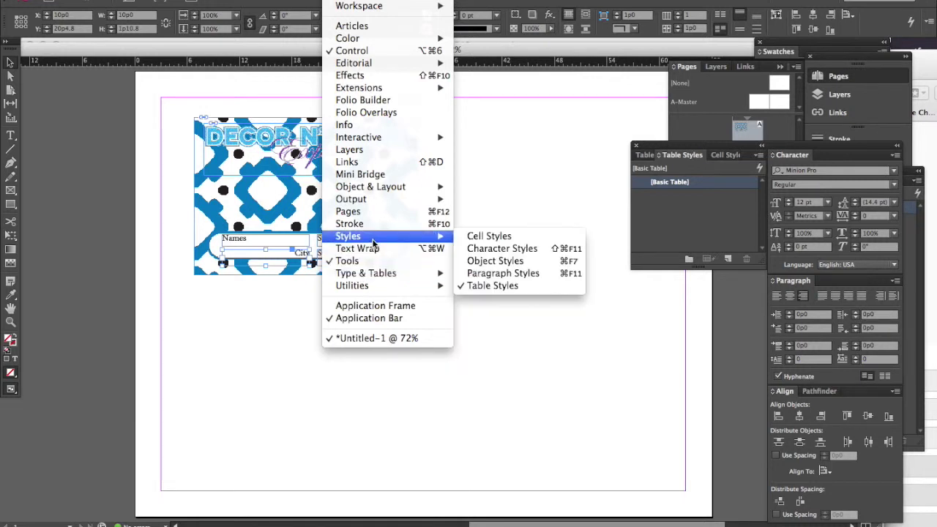
mouse_move(401, 201)
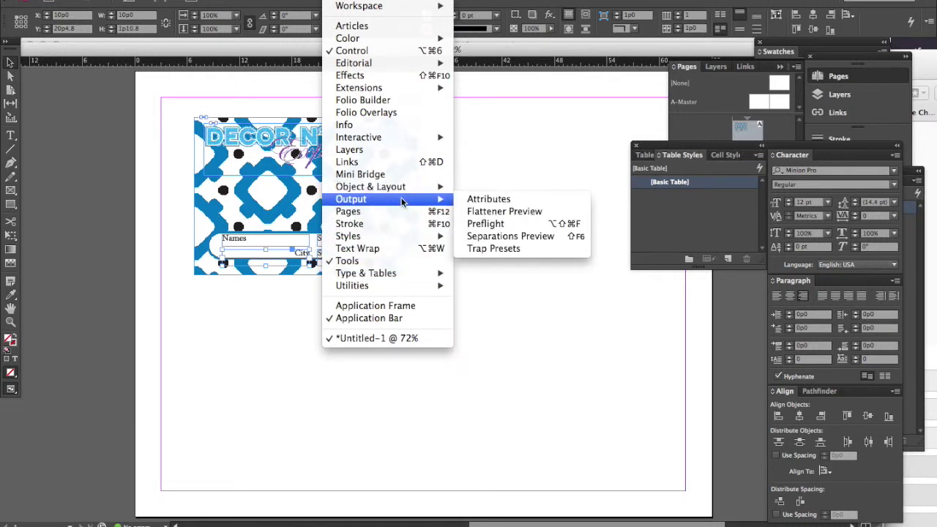
mouse_move(408, 286)
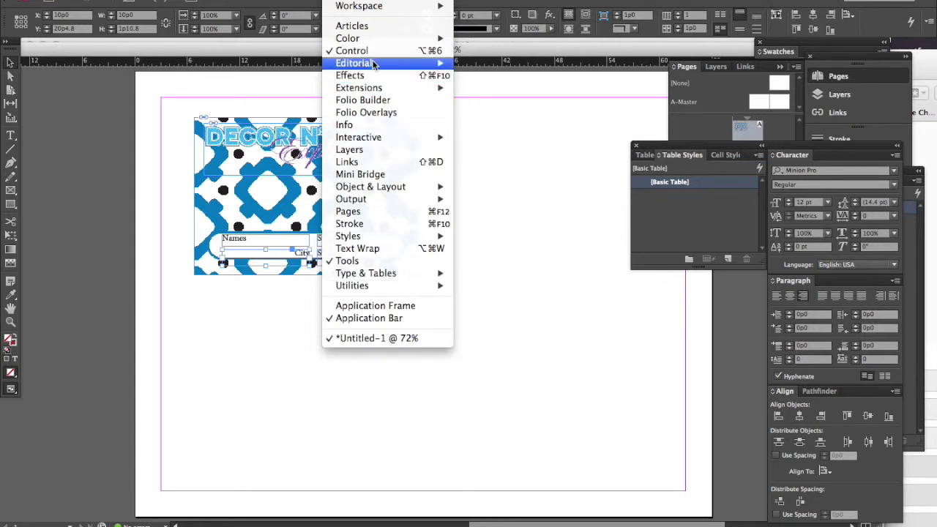
mouse_move(351, 289)
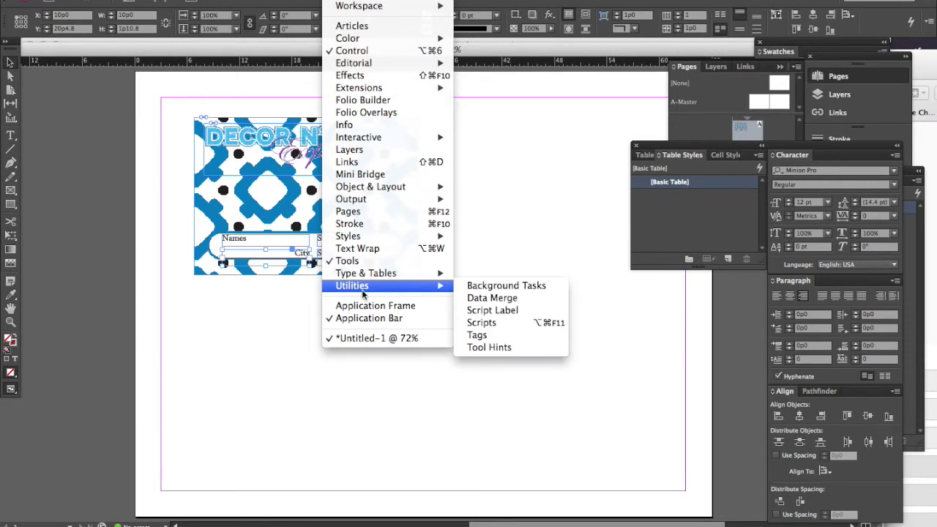
left_click(483, 301)
left_click_drag(478, 236, 546, 56)
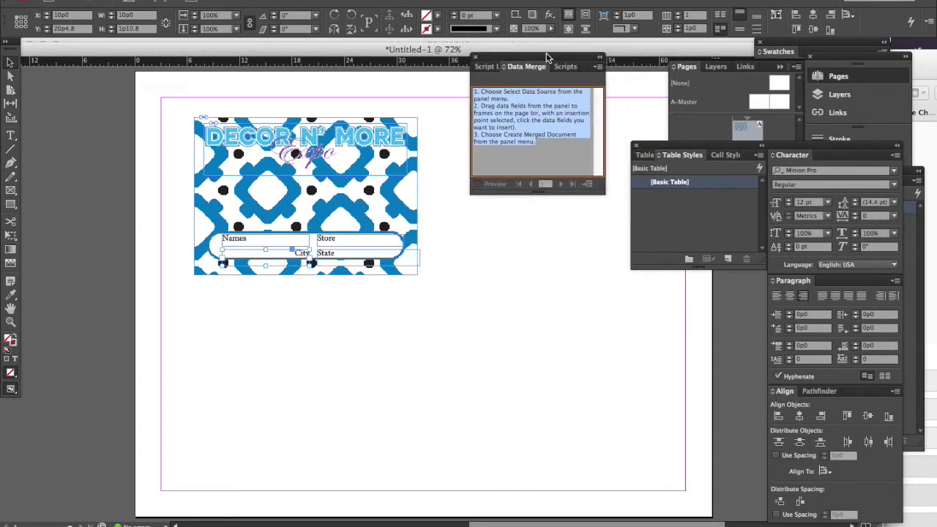
Load names.txt from the badges folder as the data merge source
left_click(599, 67)
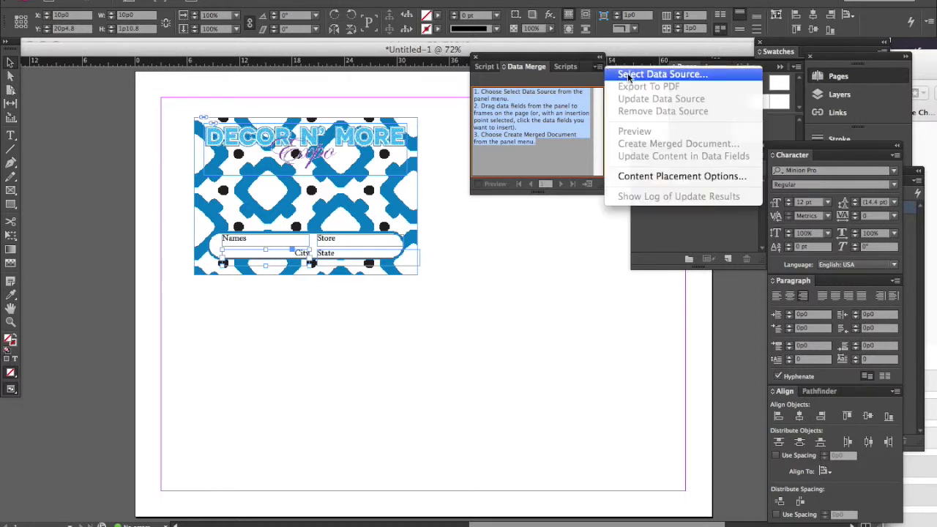
left_click(628, 75)
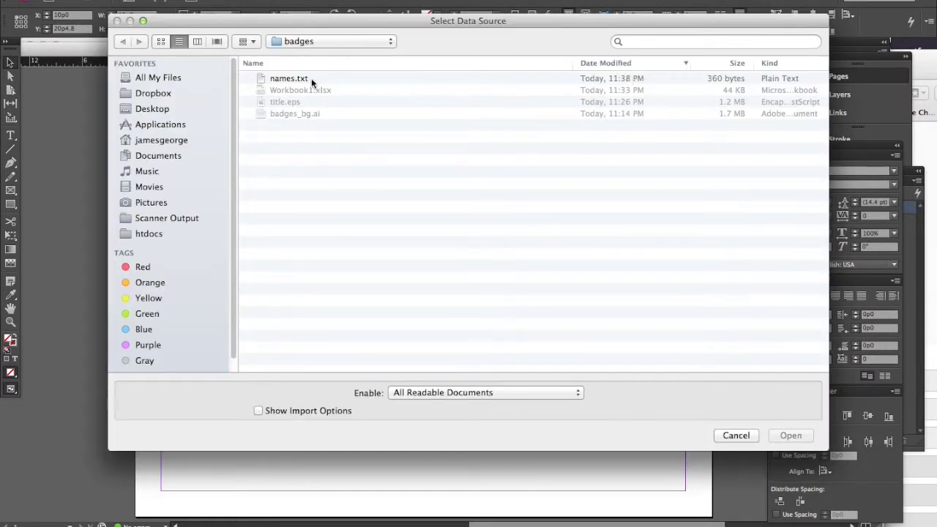
left_click(300, 77)
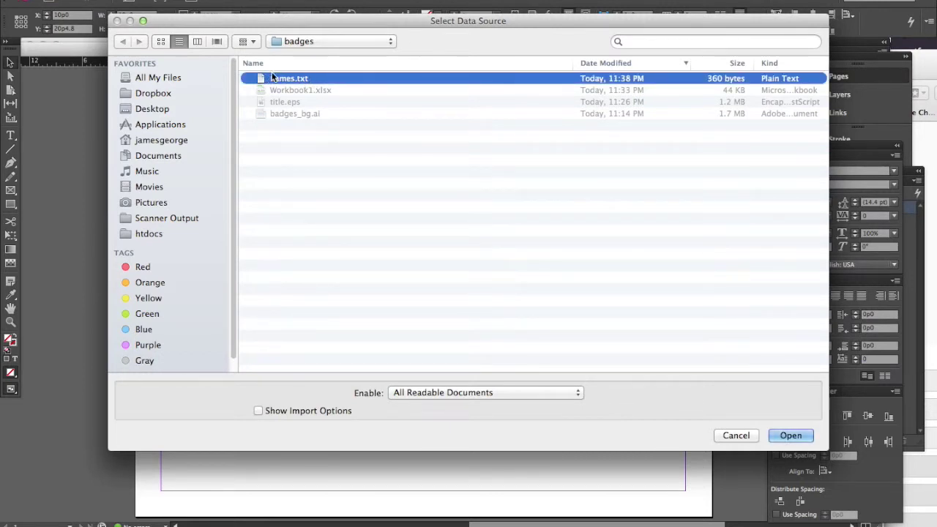
left_click(792, 435)
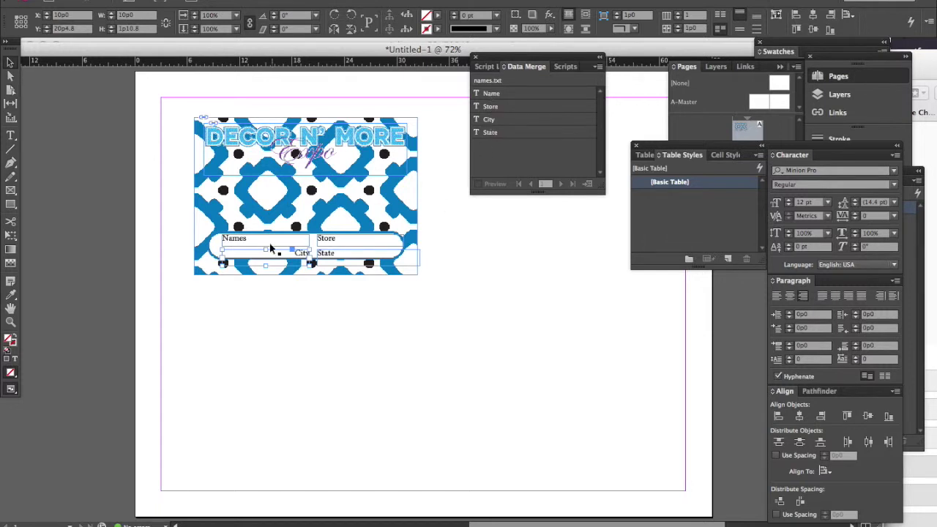
Replace the Names and Store placeholder texts on the badge with the Name and Store merge fields
double_click(241, 240)
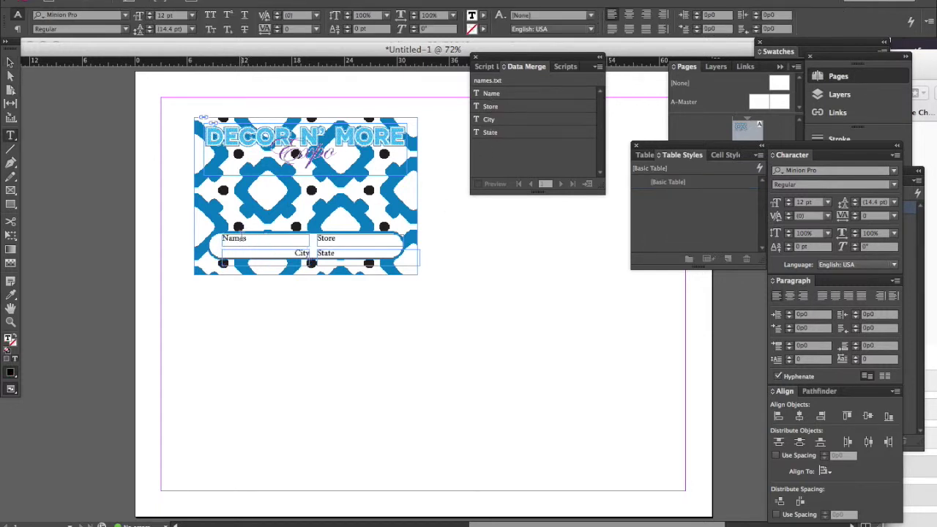
double_click(240, 240)
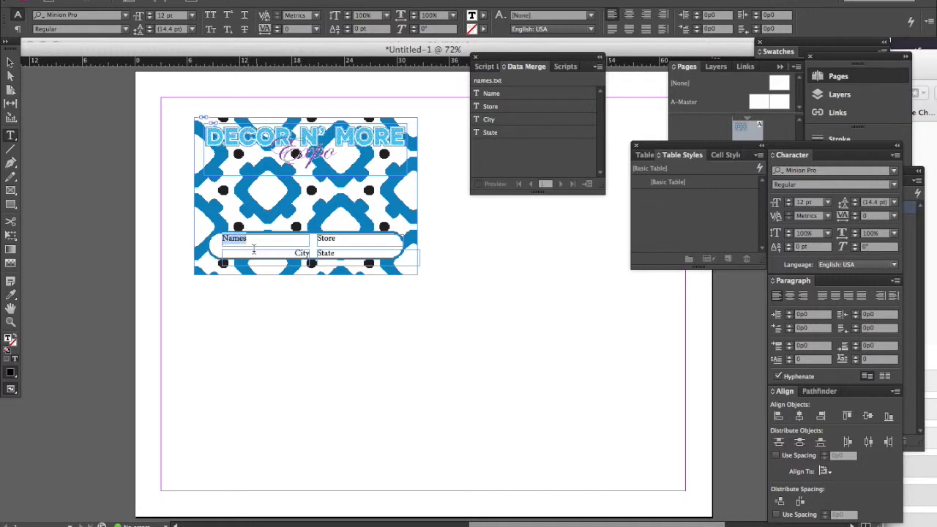
left_click(500, 95)
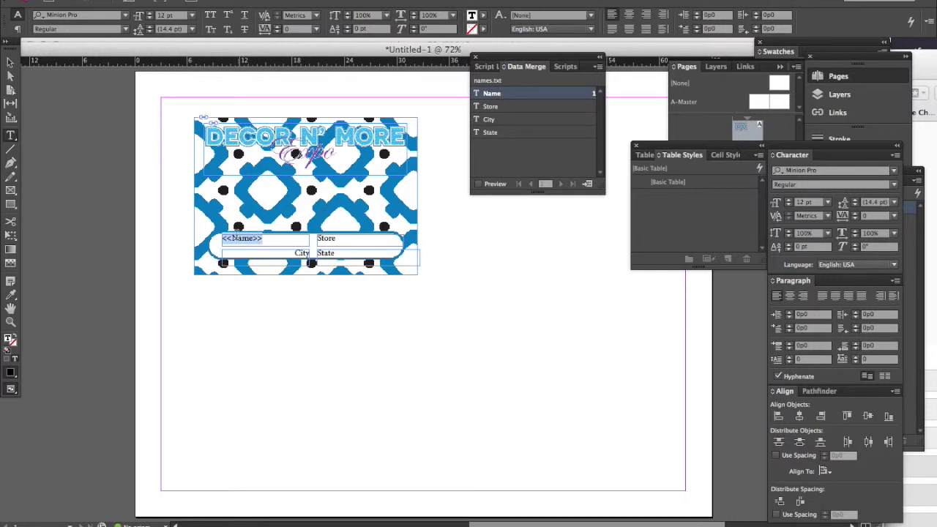
double_click(336, 239)
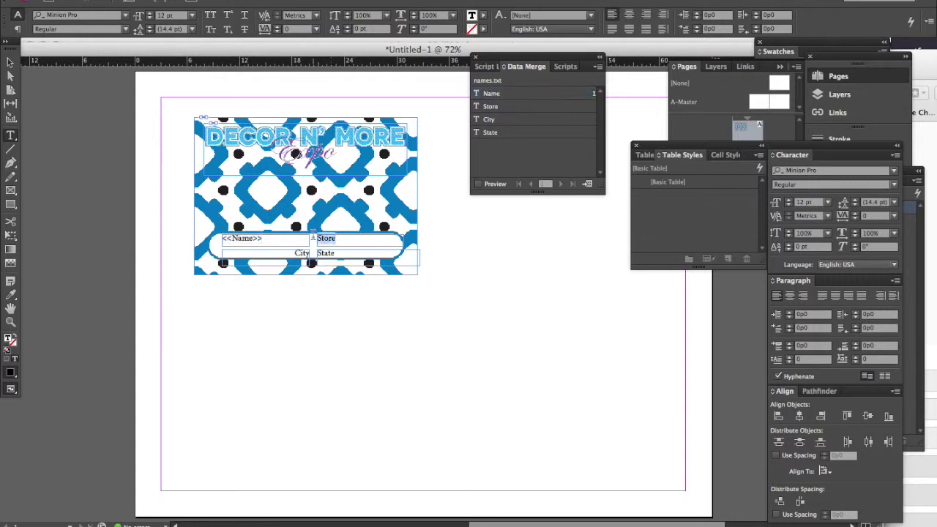
left_click(496, 108)
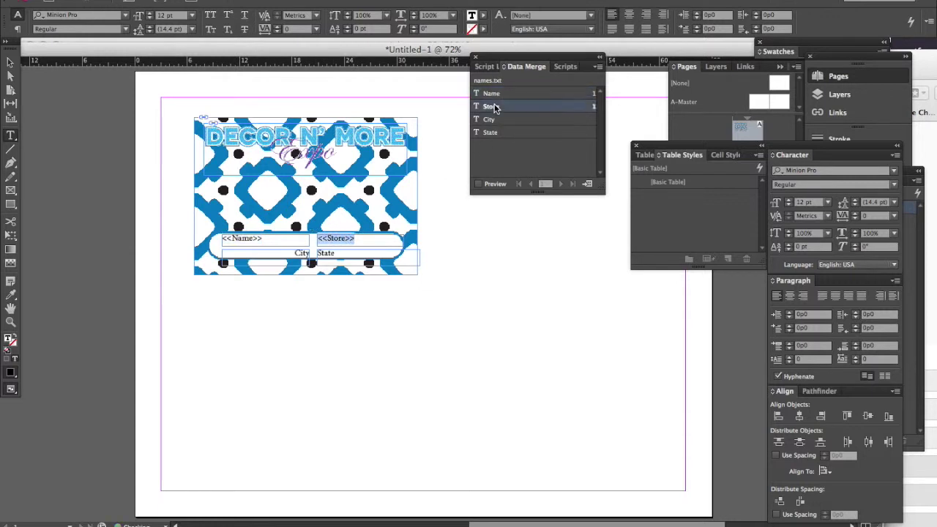
Replace the City and State placeholder texts on the badge with the City and State merge fields
double_click(302, 253)
left_click(505, 120)
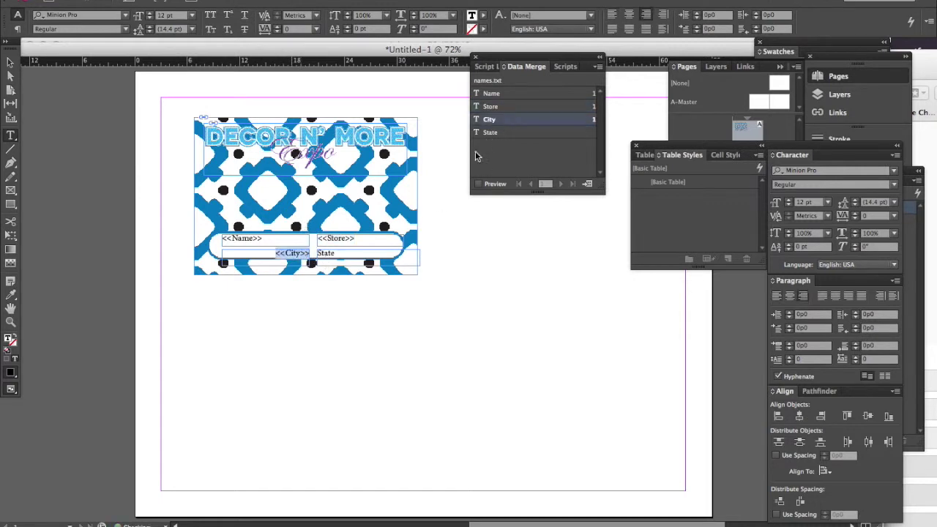
double_click(325, 253)
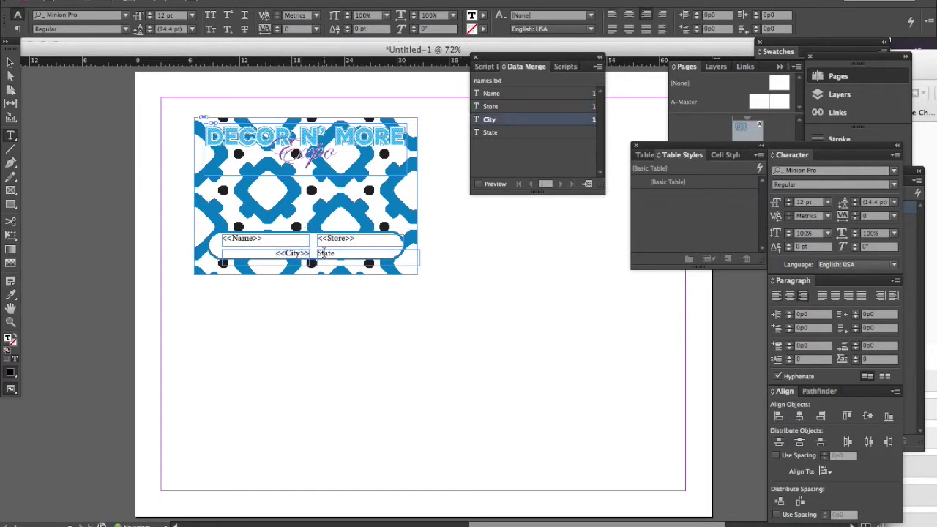
left_click(492, 132)
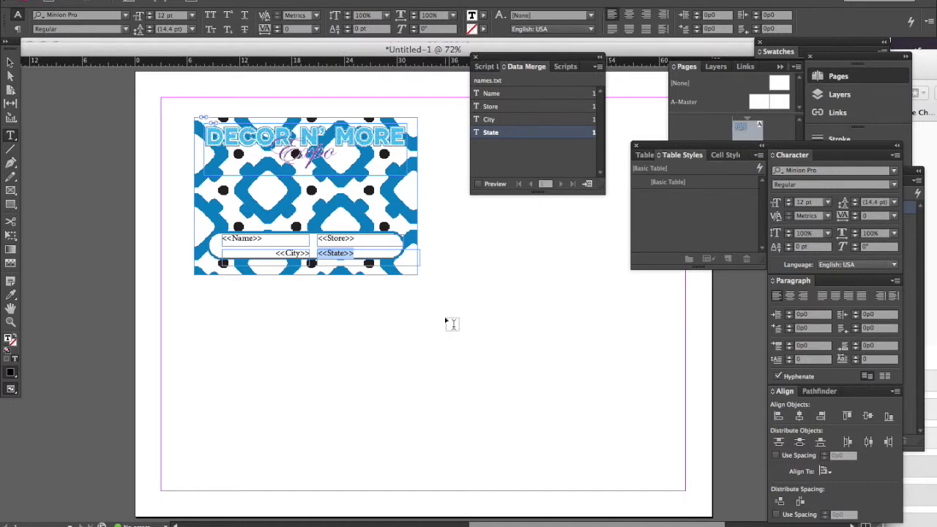
Preview the first data record in the badge's merge fields
left_click(598, 67)
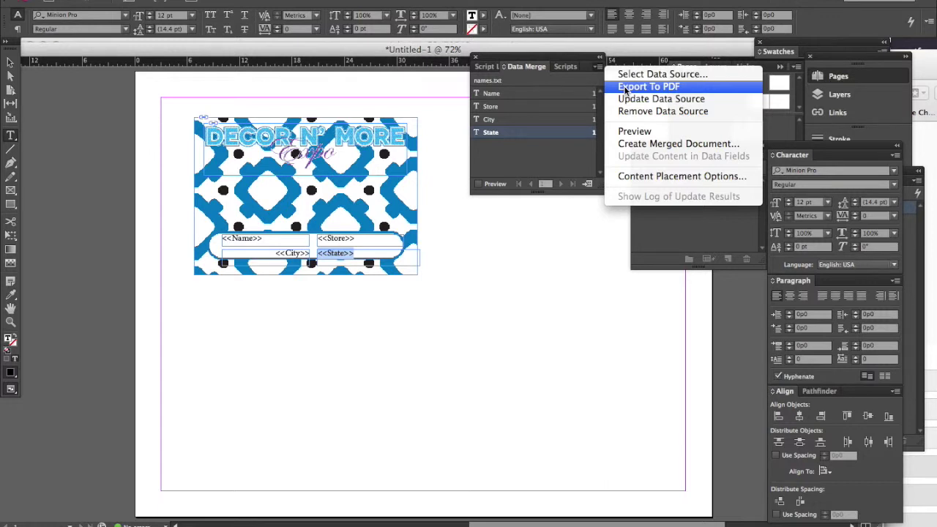
left_click(547, 174)
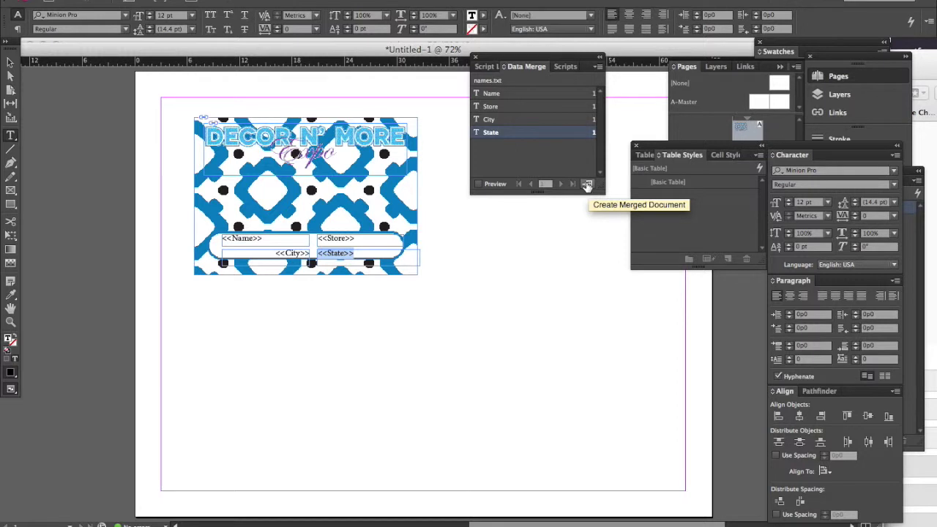
left_click(479, 185)
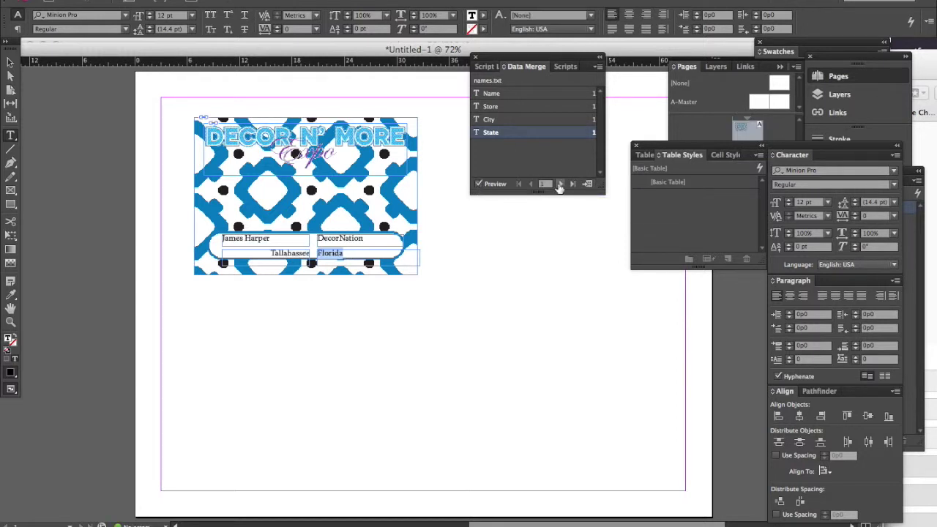
Start creating a merged document from all records, with Multiple Records per document page
left_click(587, 184)
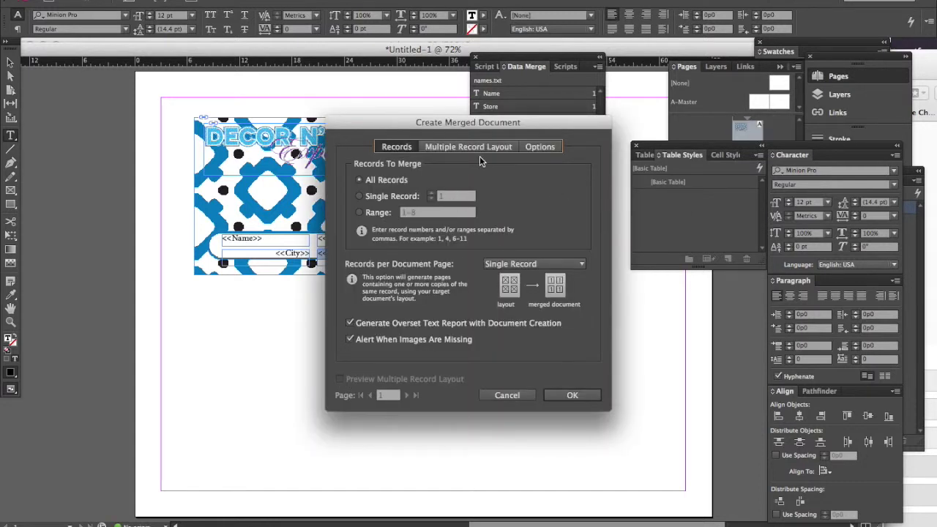
left_click_drag(437, 122, 578, 141)
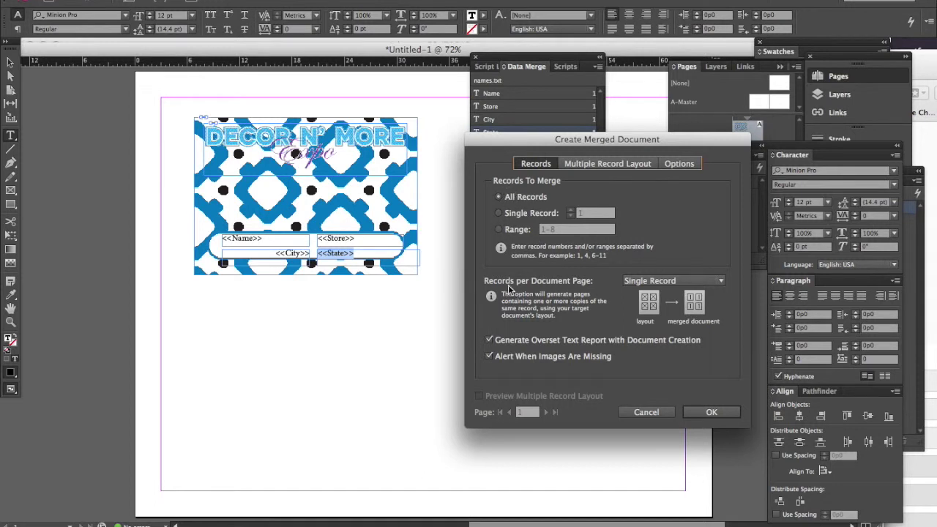
left_click(673, 282)
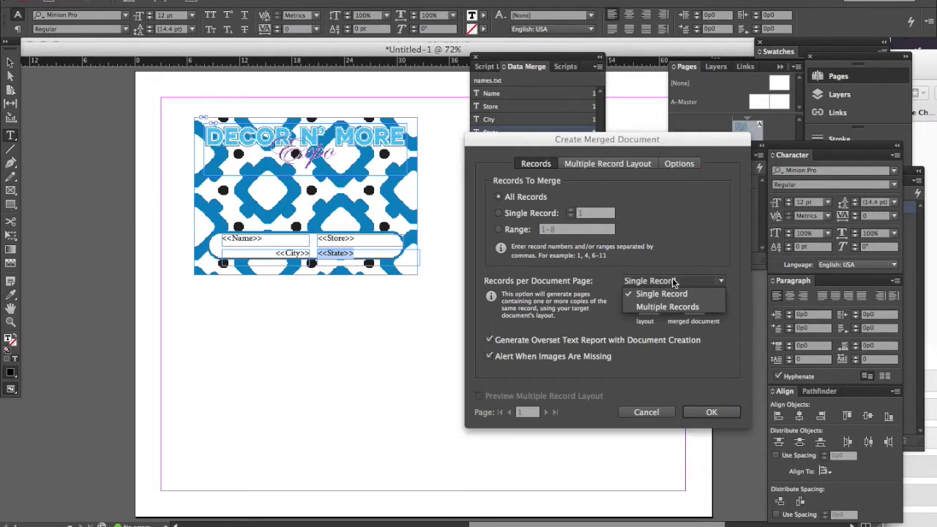
left_click(667, 308)
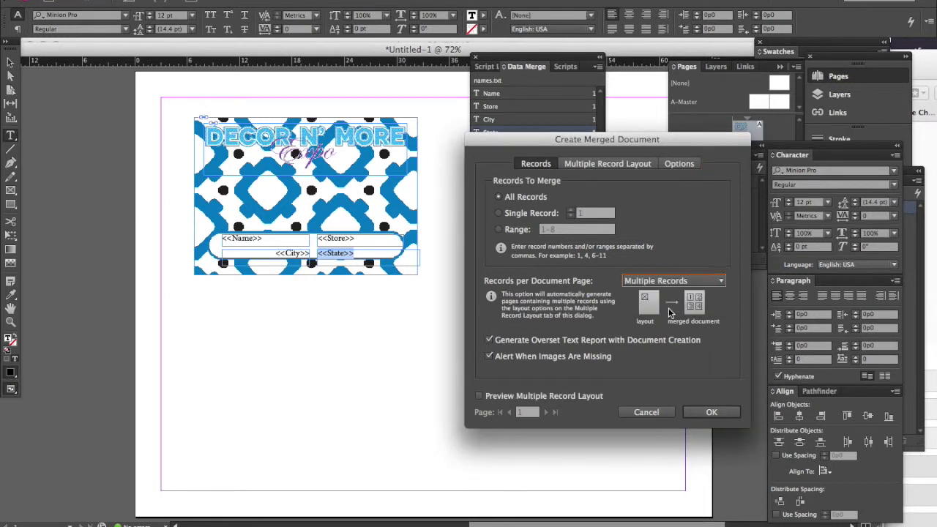
Enable the multiple record layout preview and check the badges on pages 1 and 2
left_click(477, 397)
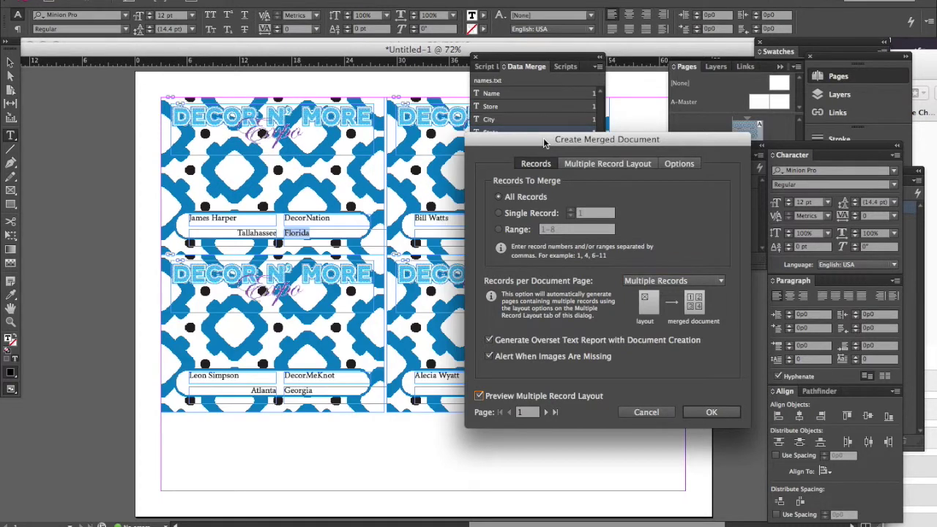
left_click_drag(544, 143, 701, 176)
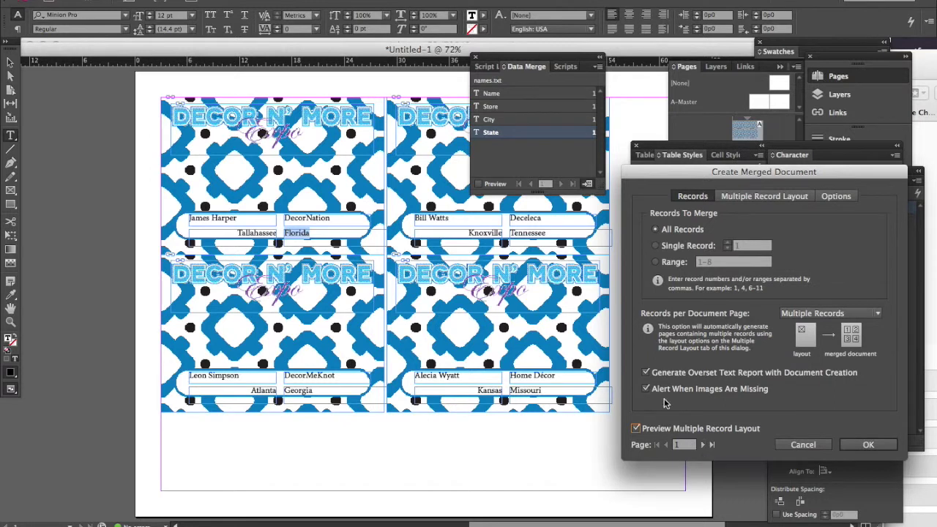
left_click(704, 445)
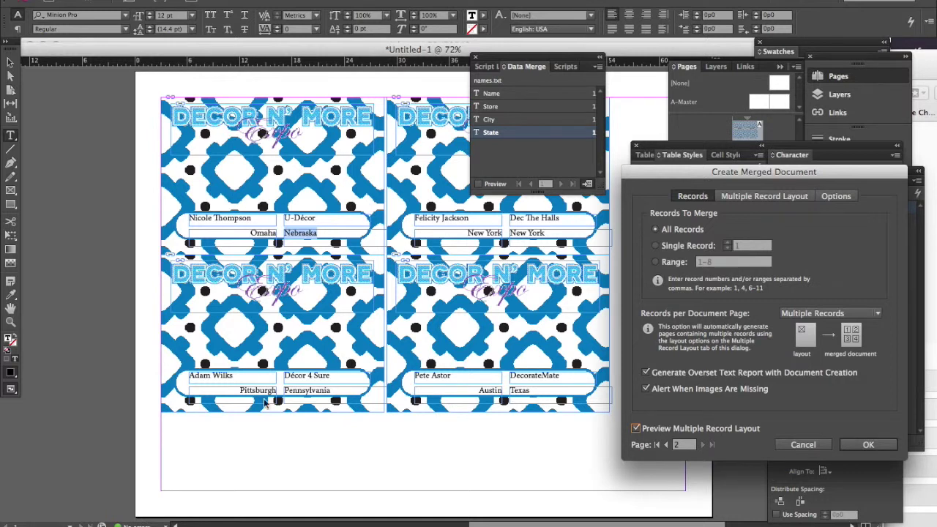
left_click(666, 446)
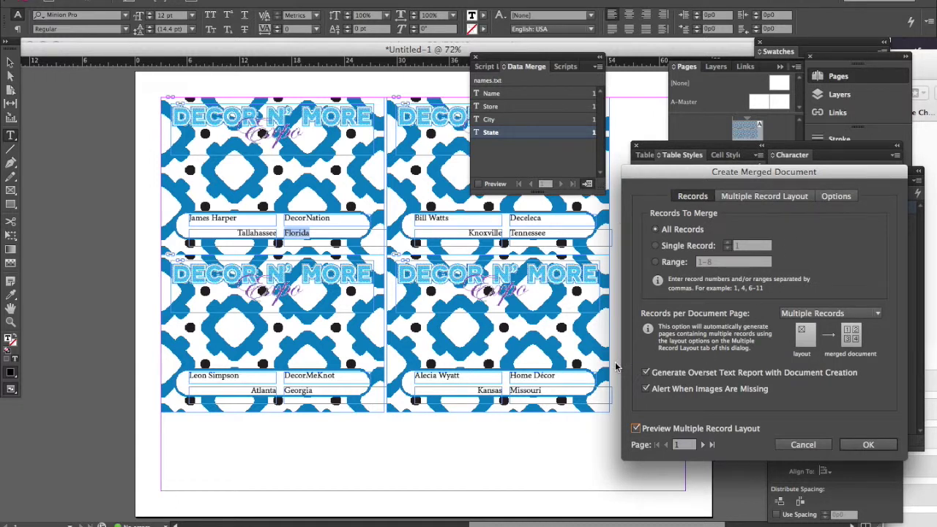
Set all four margins of the multiple record layout to 6p0
left_click(733, 200)
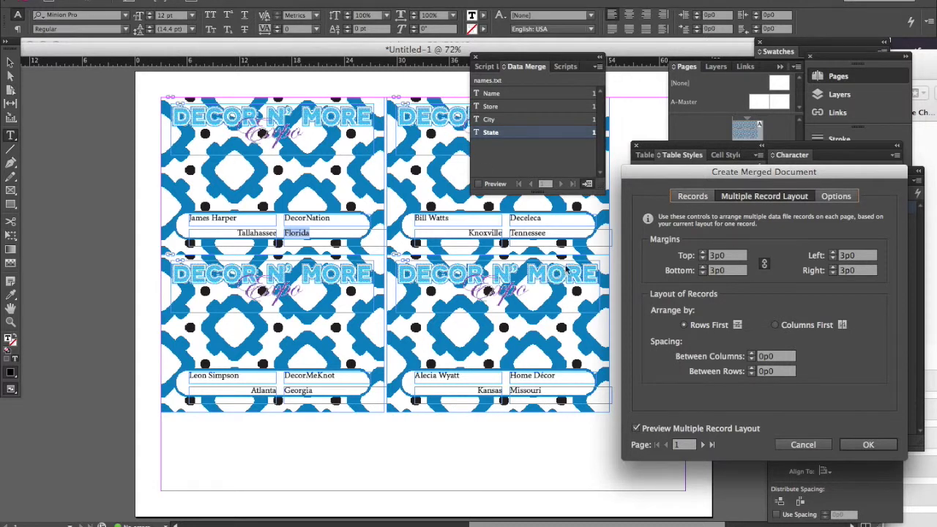
left_click(703, 253)
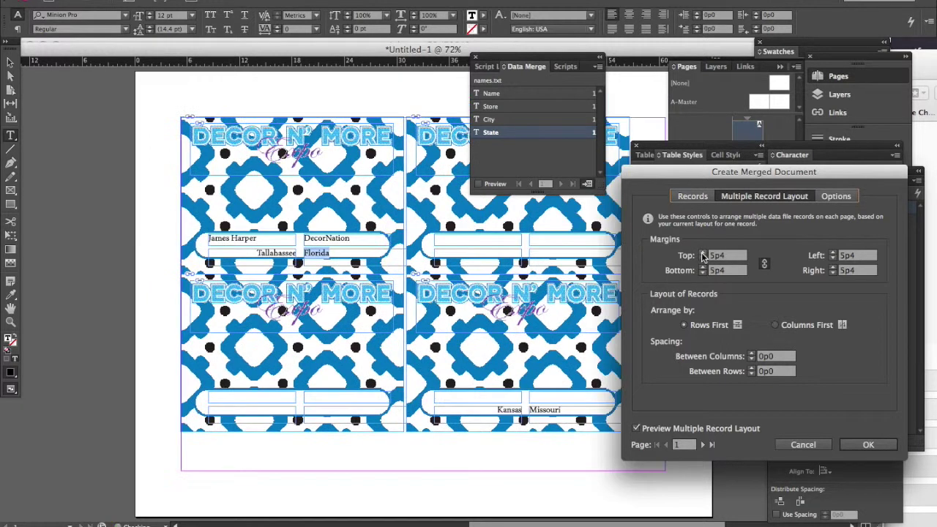
left_click(703, 253)
left_click(702, 253)
left_click(703, 252)
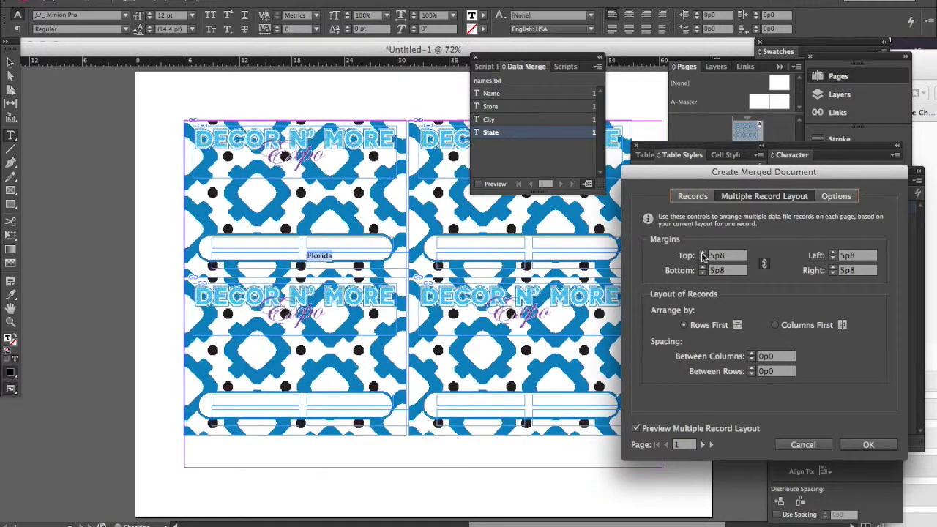
left_click(703, 252)
left_click(703, 253)
left_click(703, 253)
left_click(703, 252)
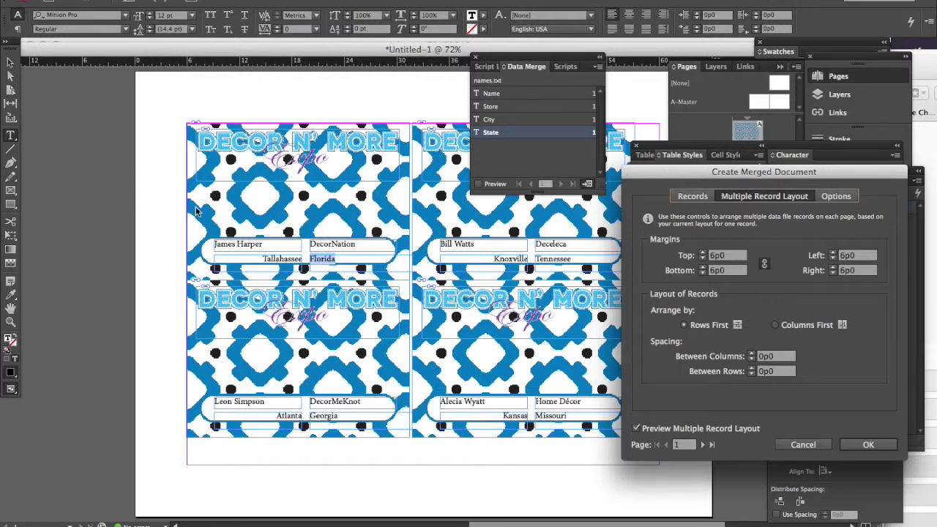
Increase the spacing between columns of the badge layout to 1p8
left_click(751, 353)
left_click(751, 354)
left_click(752, 354)
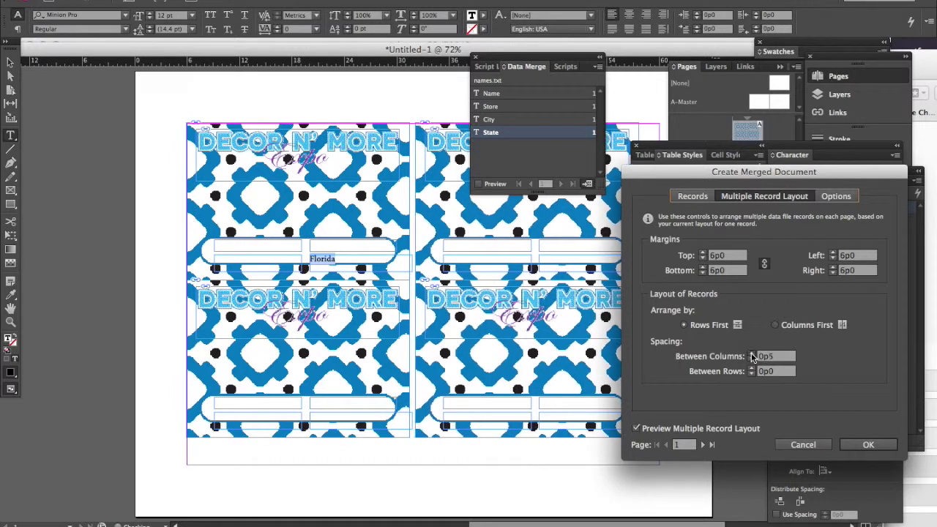
left_click(752, 353)
left_click(751, 354)
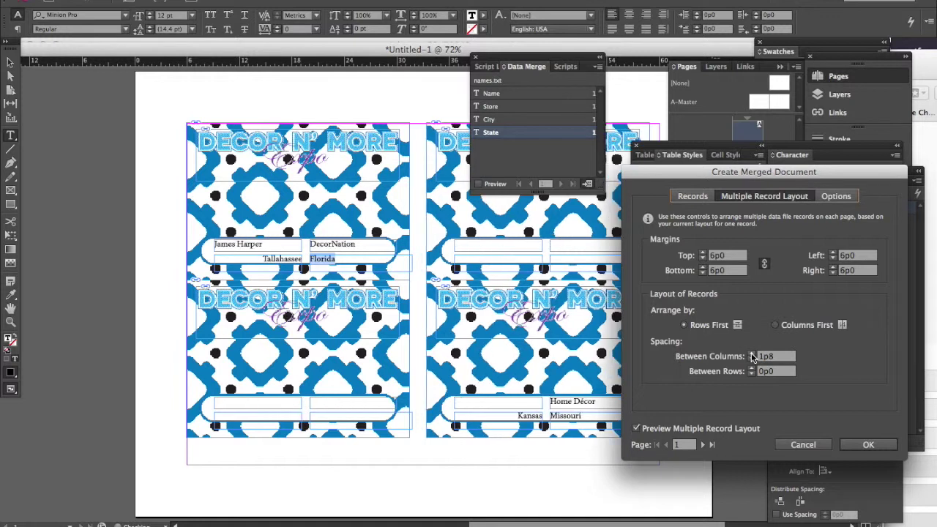
Set the spacing between columns and the spacing between rows of the badge layout to 2p4
left_click(752, 354)
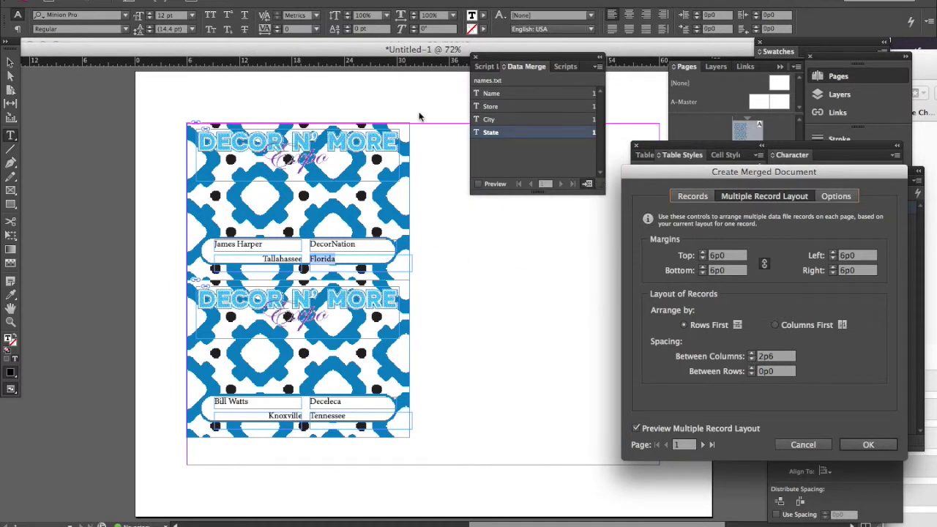
left_click(752, 359)
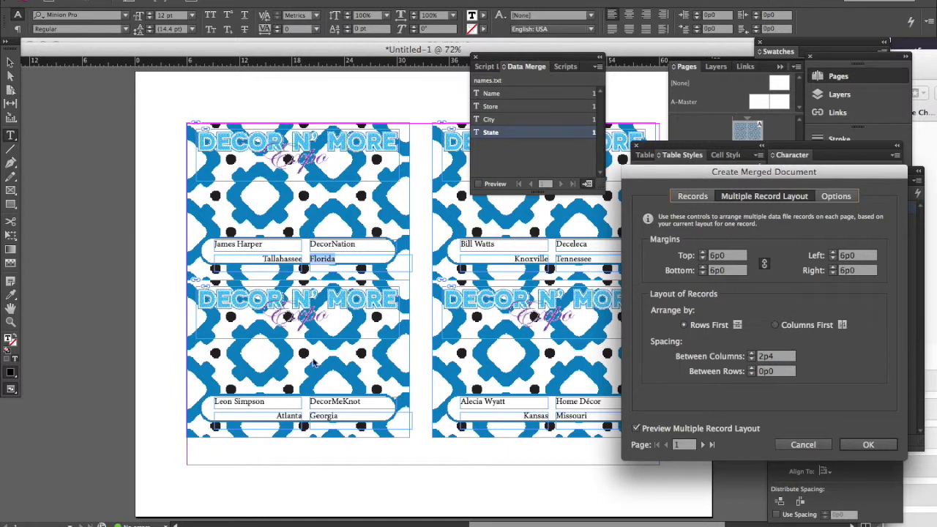
left_click(751, 369)
left_click(752, 369)
left_click(751, 368)
left_click(751, 368)
left_click(751, 368)
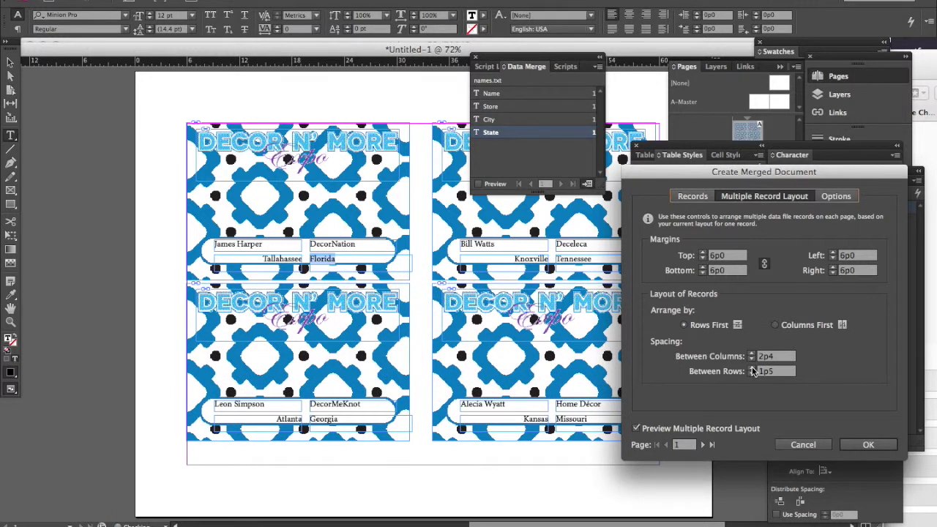
left_click(751, 368)
left_click(751, 368)
left_click(751, 368)
left_click(751, 368)
left_click(751, 368)
left_click(751, 368)
left_click(751, 368)
left_click(751, 368)
left_click(752, 368)
left_click(751, 368)
left_click(751, 368)
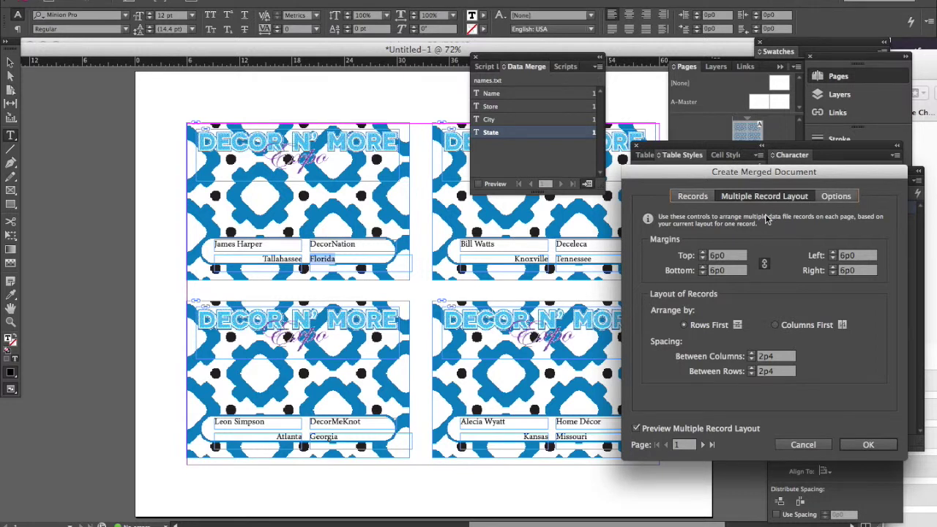
Generate the merged badge document with the current multiple record layout and dismiss the overset text notice
left_click(857, 445)
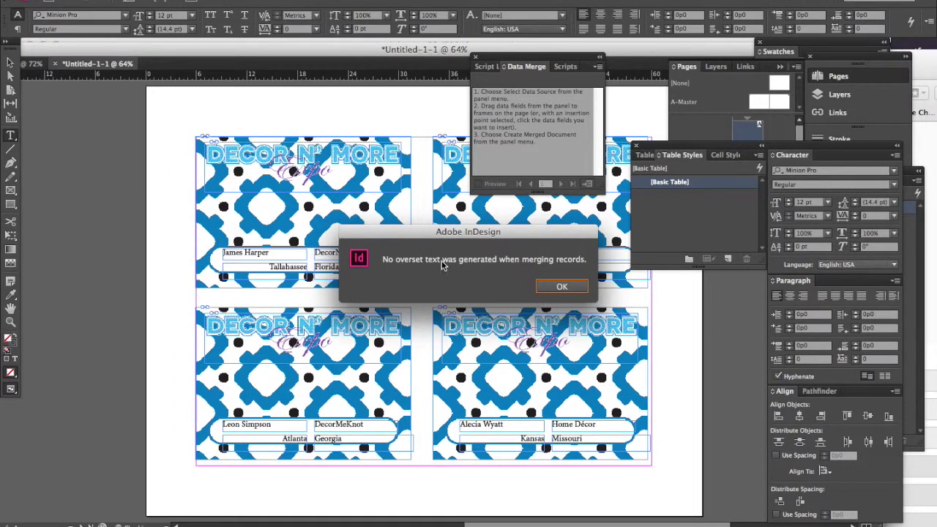
left_click(561, 286)
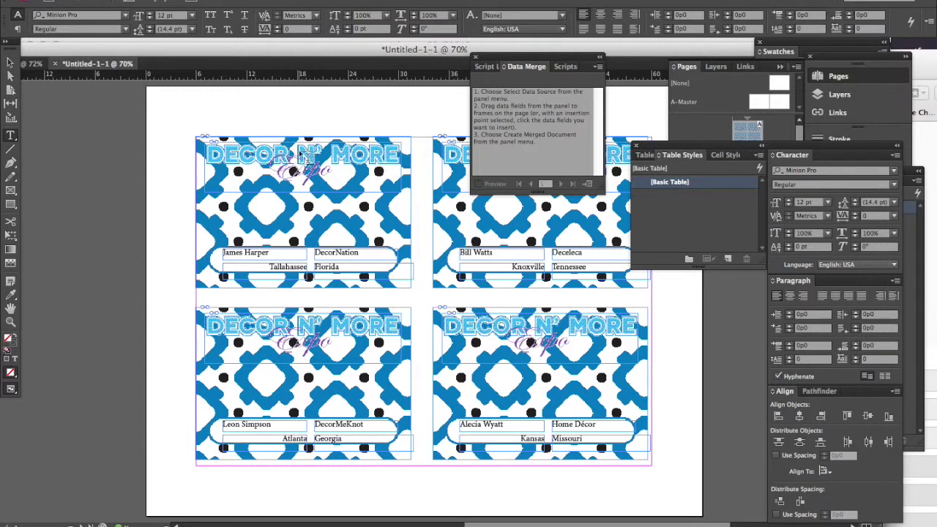
Review the badges on the pages of the merged document, repositioning the document window, and return to the first page
scroll(322, 296, "down", 10)
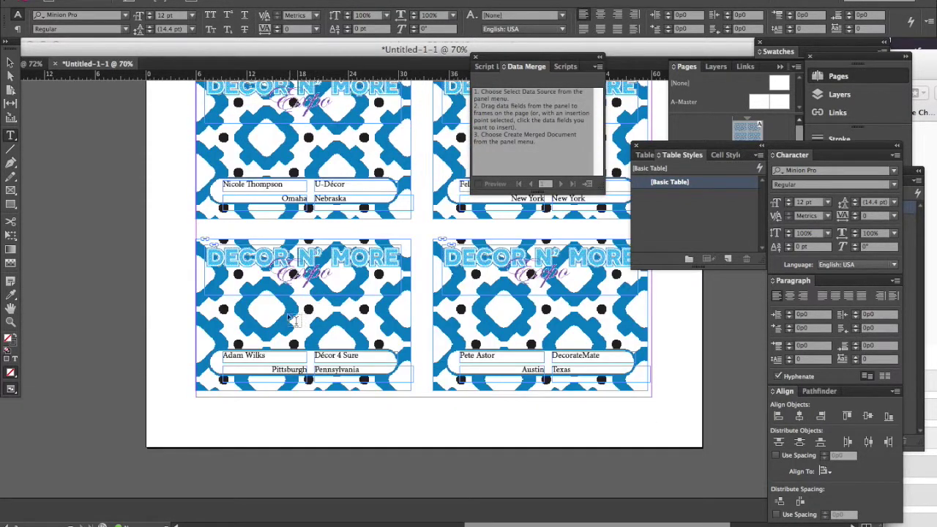
double_click(58, 55)
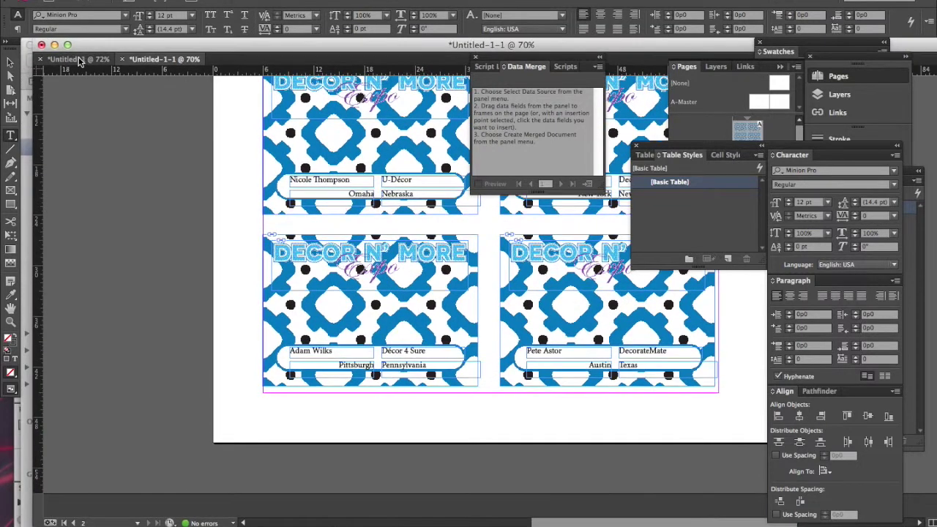
left_click_drag(284, 48, 233, 59)
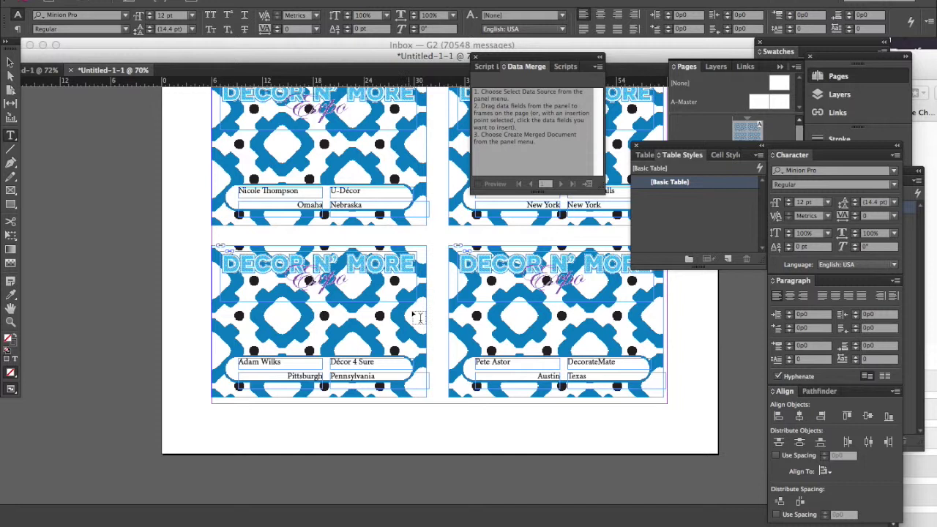
scroll(334, 327, "down", 10)
scroll(335, 326, "up", 2)
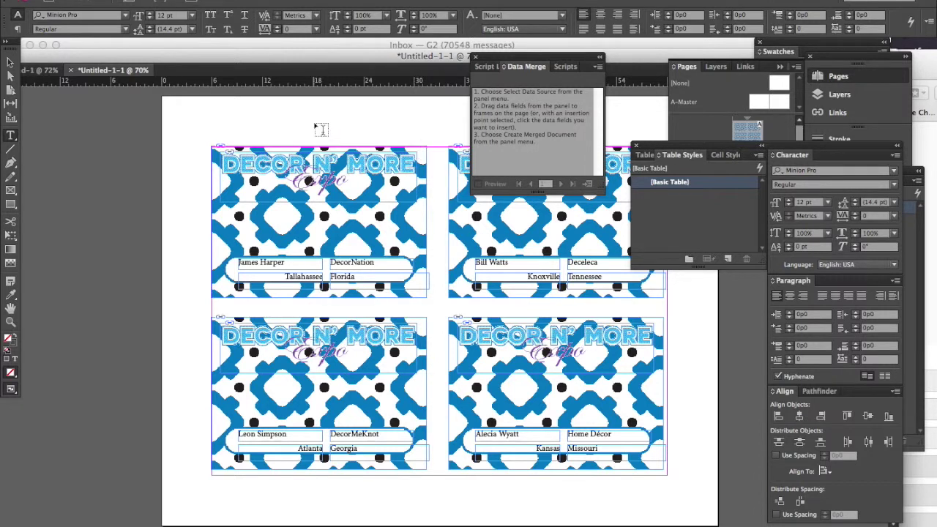
Switch to the Selection tool in the merged badge document
left_click(10, 62)
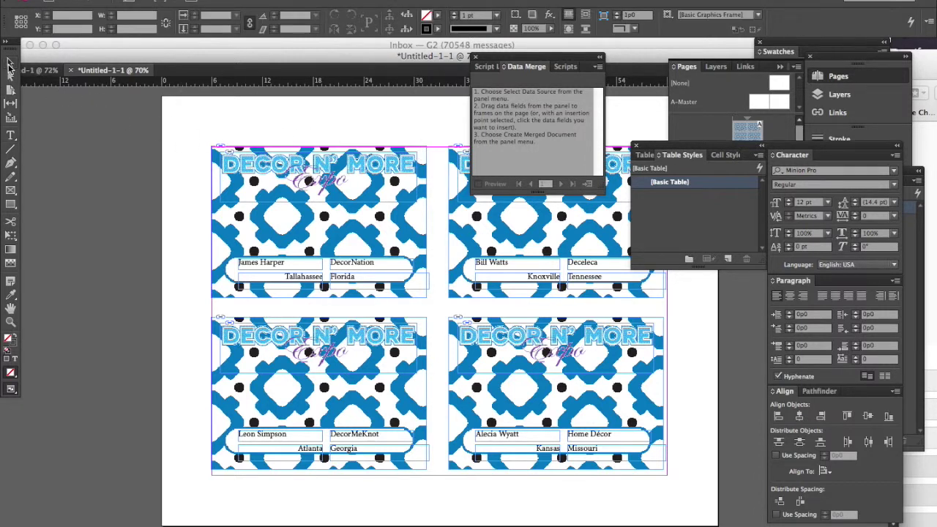